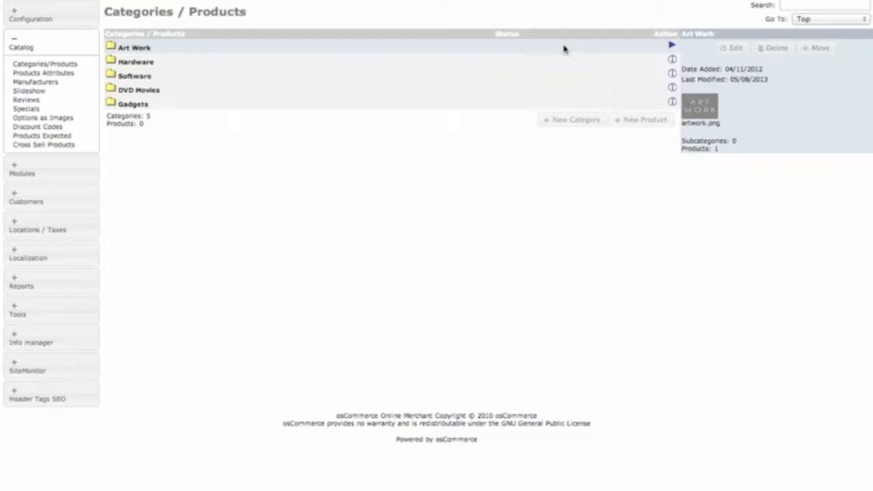
Step: Look at the product in the Art Work category and return to the top-level category list
click(112, 48)
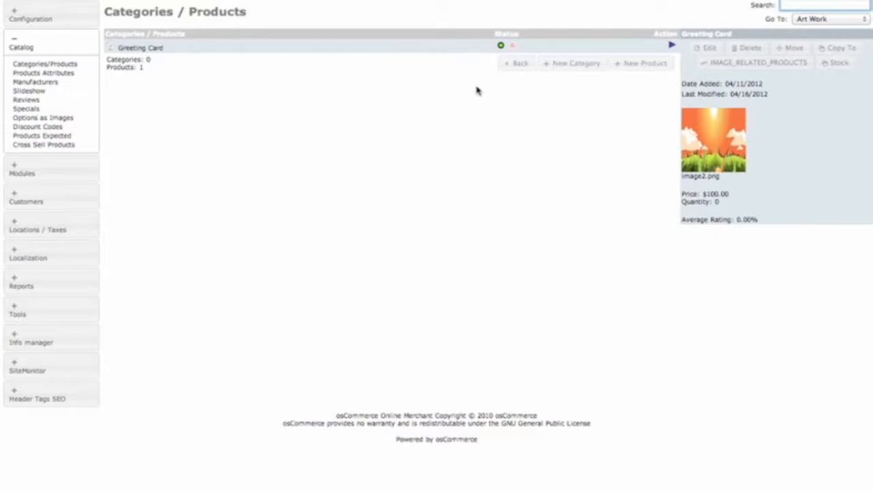
click(511, 68)
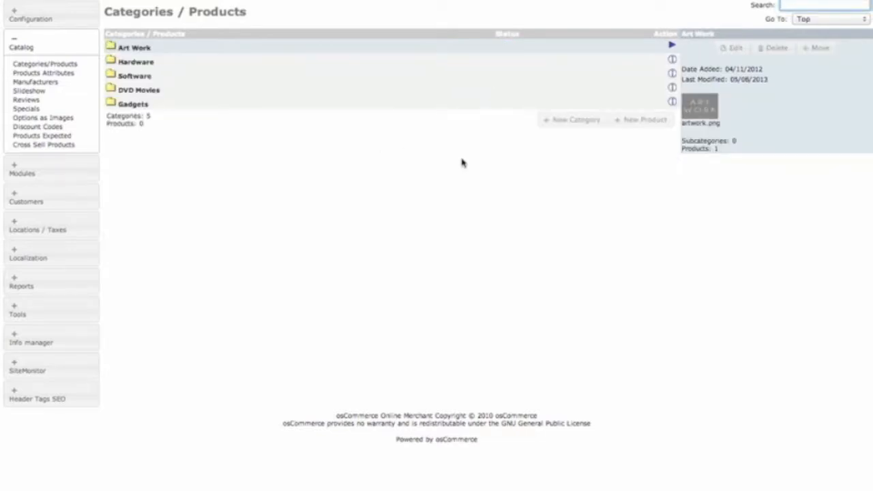
Step: Start a new top-level category and name it "Hello Lovlies"
click(569, 127)
click(734, 79)
text(H)
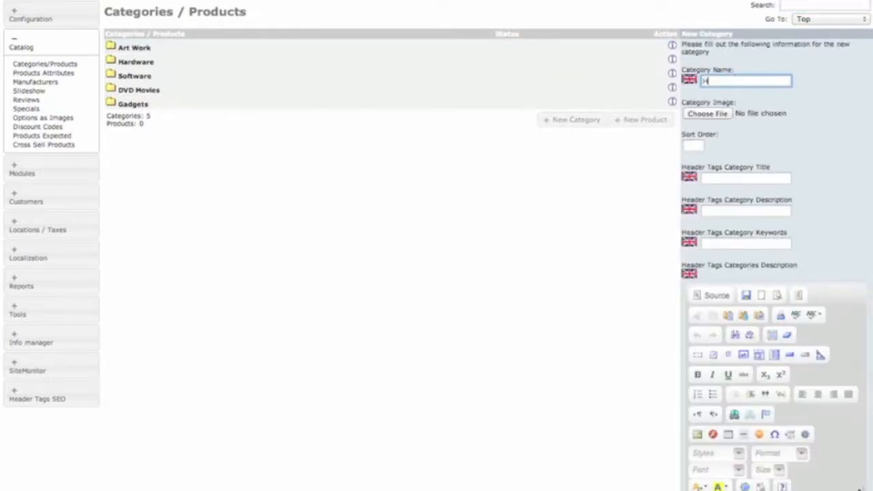
text(ello Lovies)
Step: Look over the new category form and open the Online Catalog storefront link separately
scroll(801, 185, down, 5)
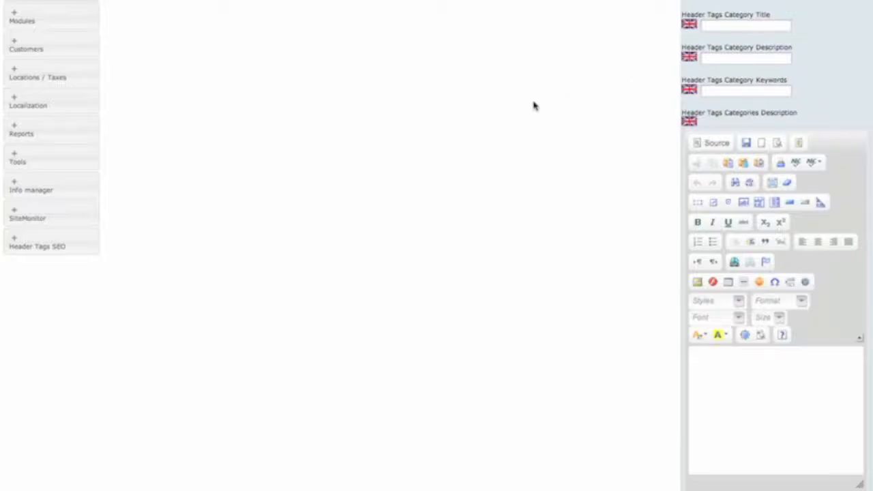
scroll(532, 103, up, 3)
right_click(84, 2)
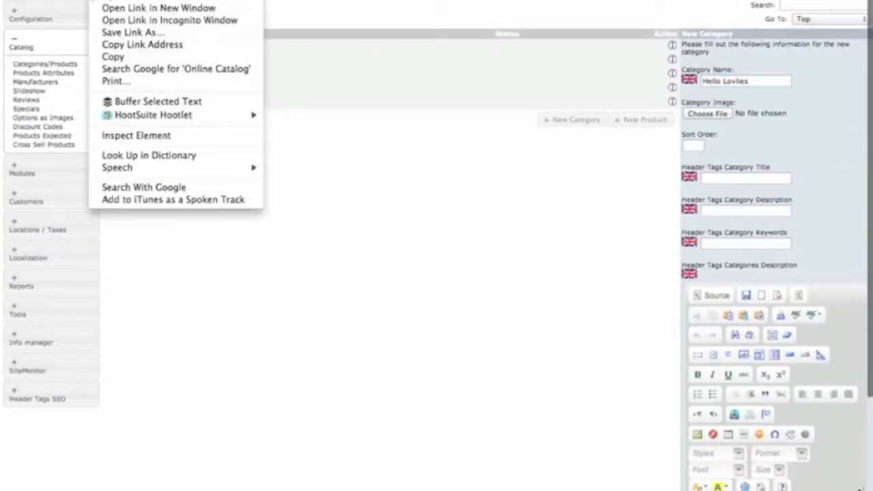
click(120, 2)
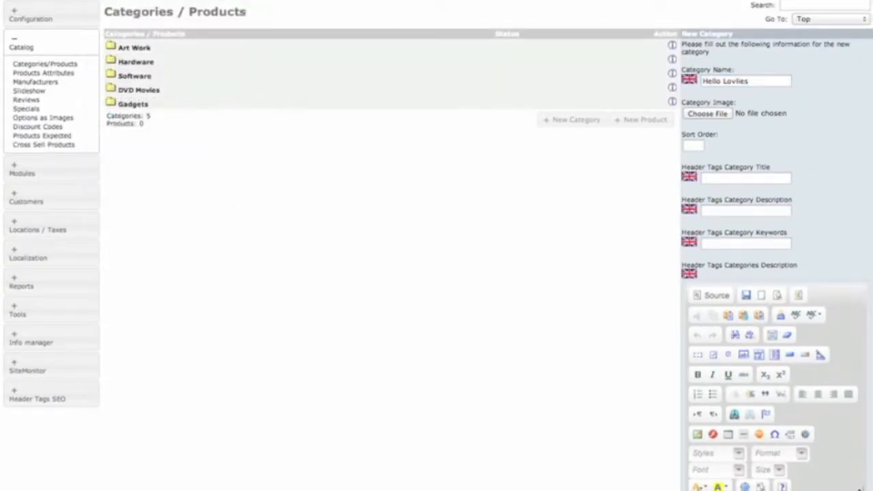
Step: Set the Header Tags Category Title to "This is my title"
click(723, 178)
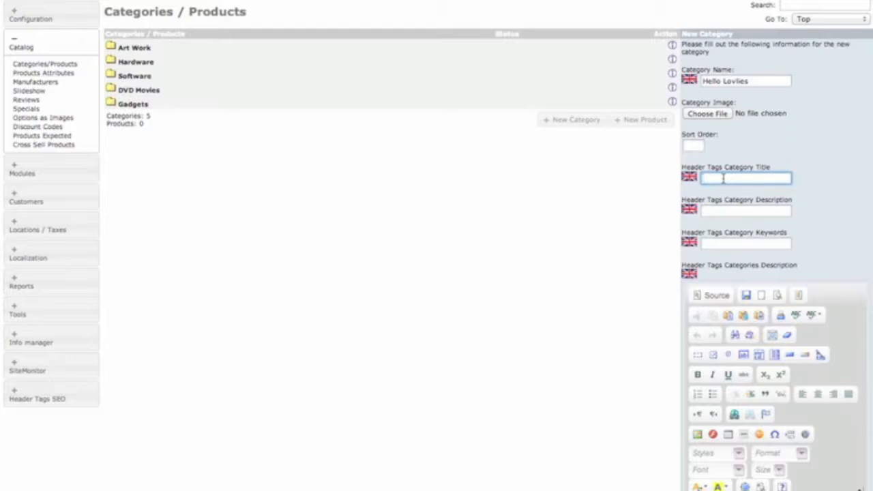
text(This is my title)
click(729, 209)
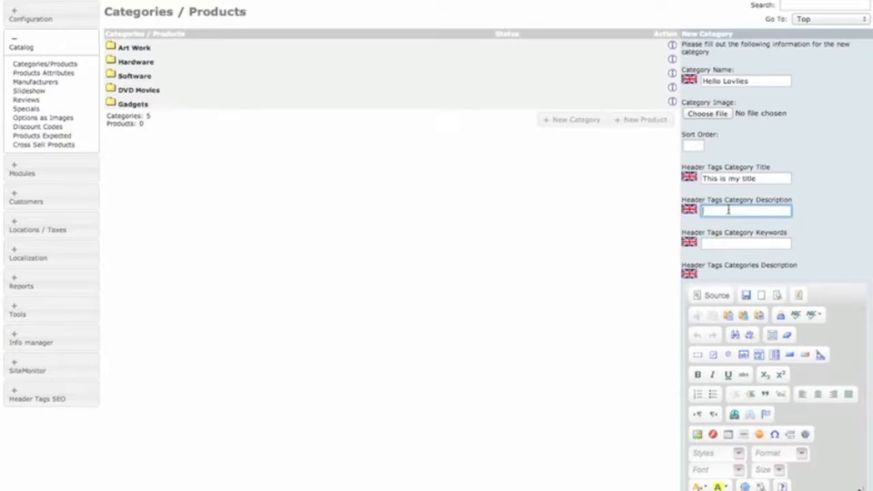
scroll(726, 238, down, 1)
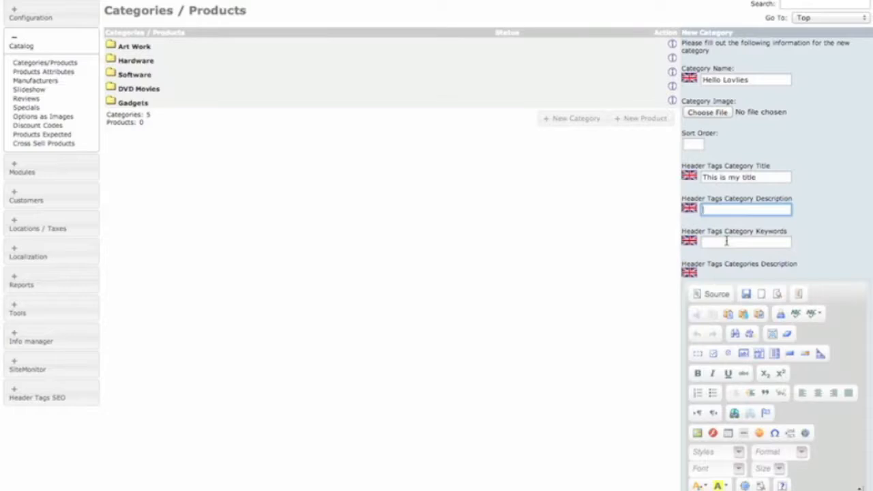
text(l;po)
key(BackSpace)
key(BackSpace)
key(BackSpace)
key(BackSpace)
Step: Enter "this is my description." as the Header Tags Categories Description and save the category
scroll(760, 266, down, 5)
click(765, 330)
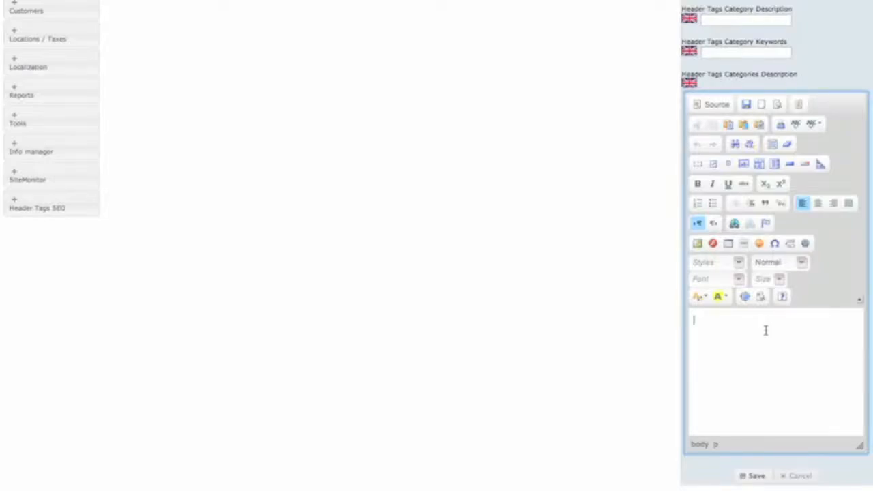
text(this is my description)
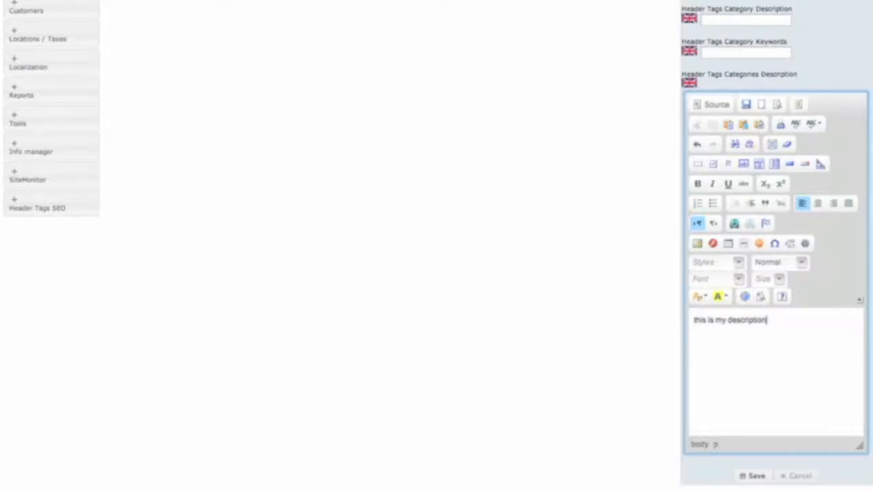
text(.)
click(762, 478)
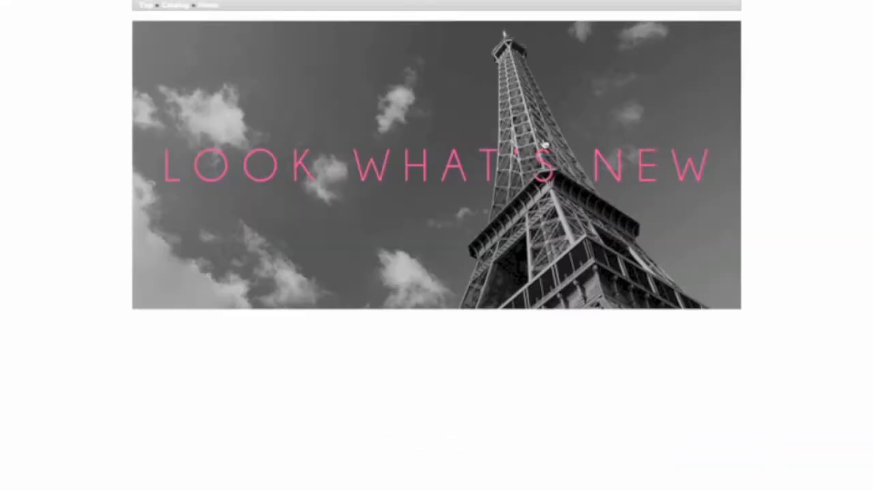
Step: Go to the storefront's catalog page and open the Hello Lovlies category to check its title and description
click(523, 178)
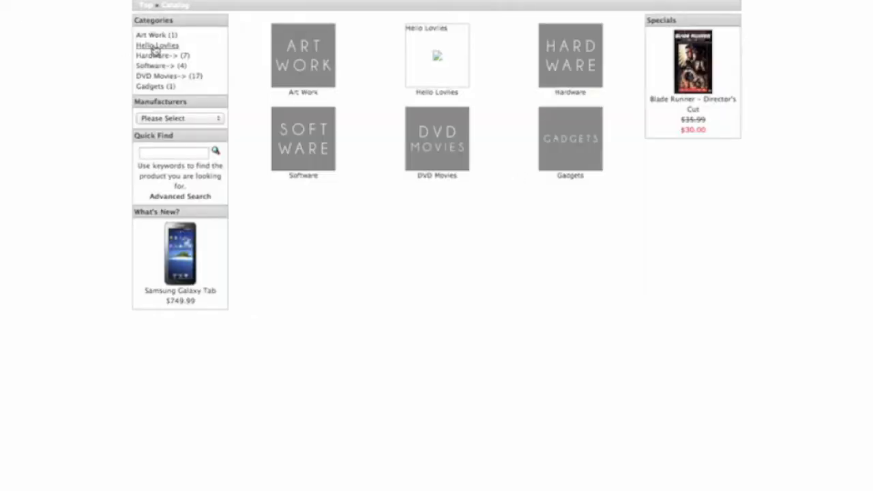
click(156, 48)
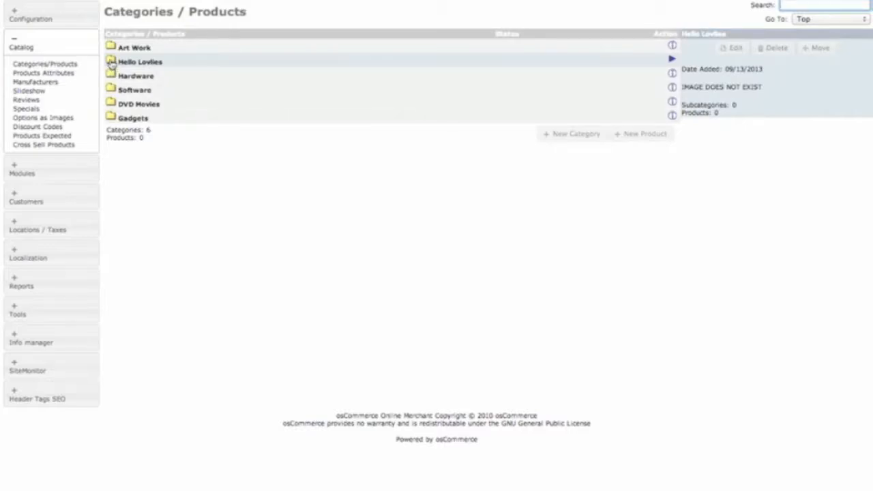
Step: Open the Hello Lovlies category in the admin catalog and start a new product in it
click(111, 61)
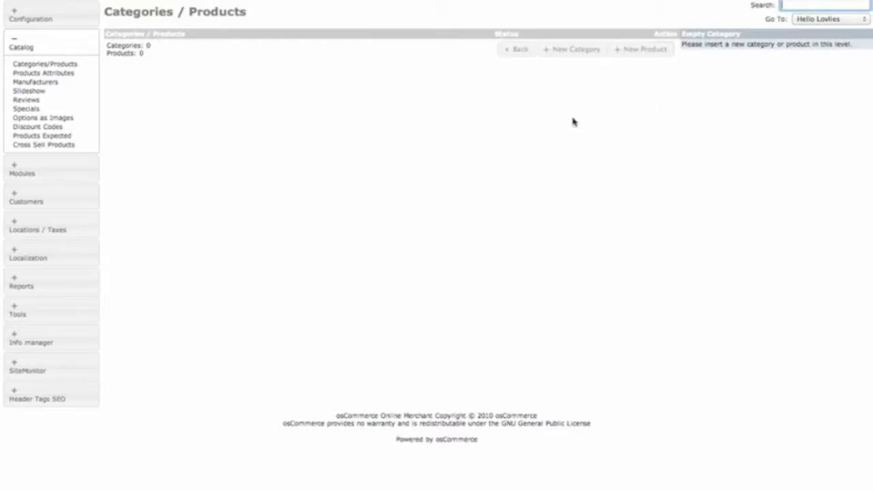
click(645, 49)
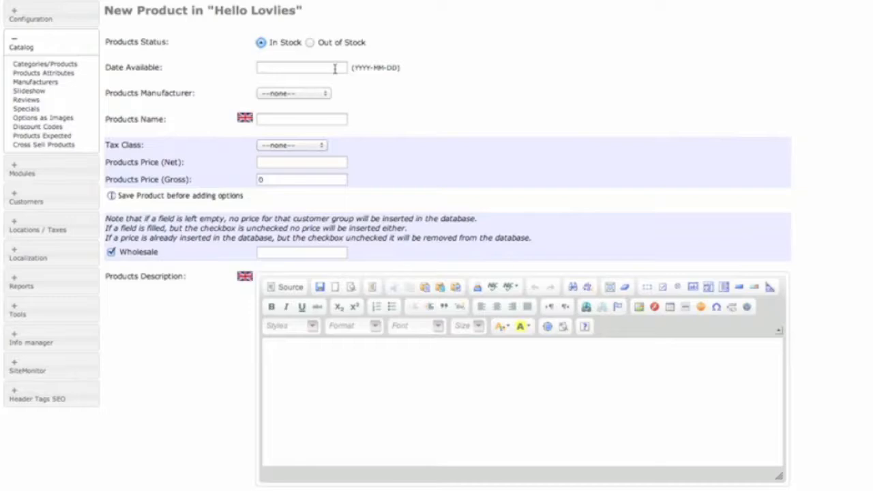
click(307, 67)
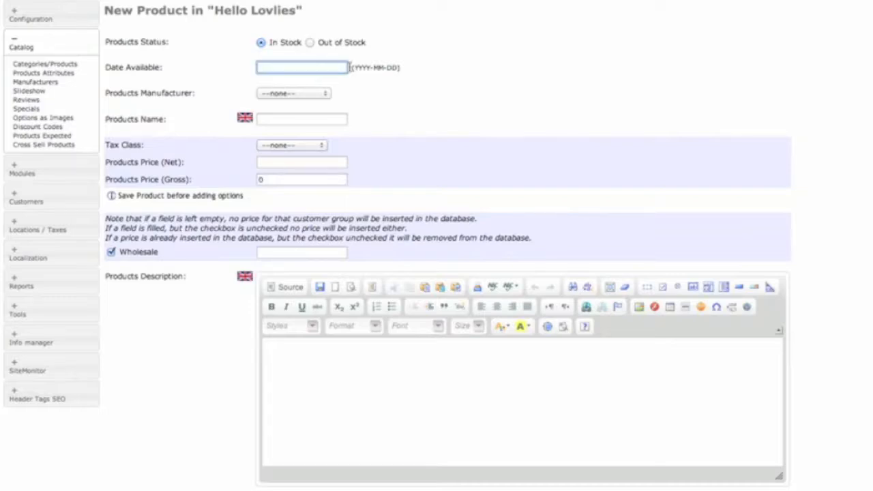
Step: Set the product's manufacturer to Logitech and its name to "Product title here"
click(326, 95)
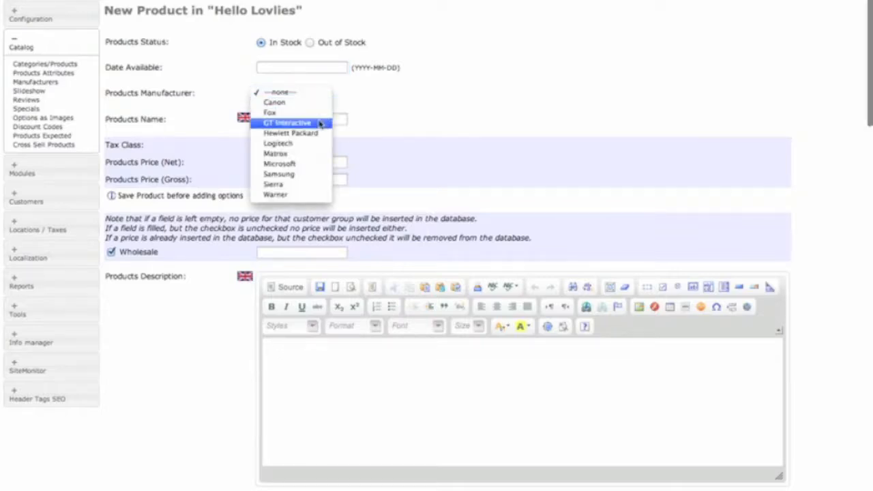
click(317, 144)
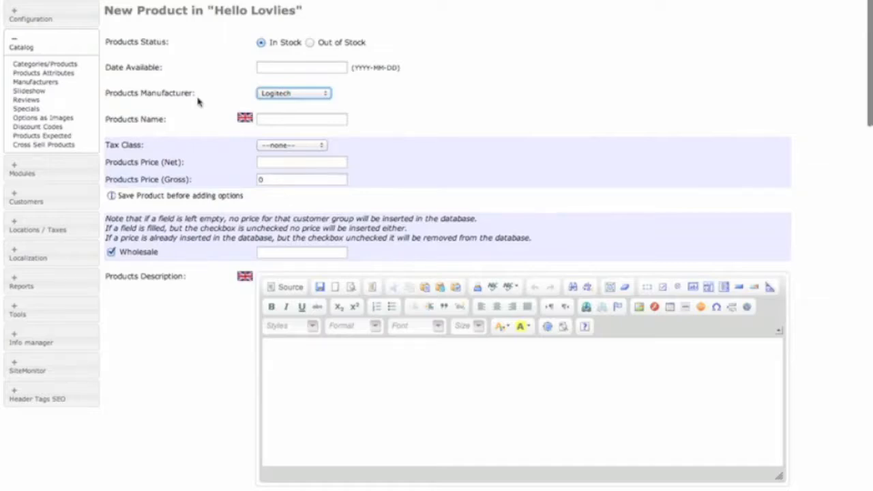
click(274, 117)
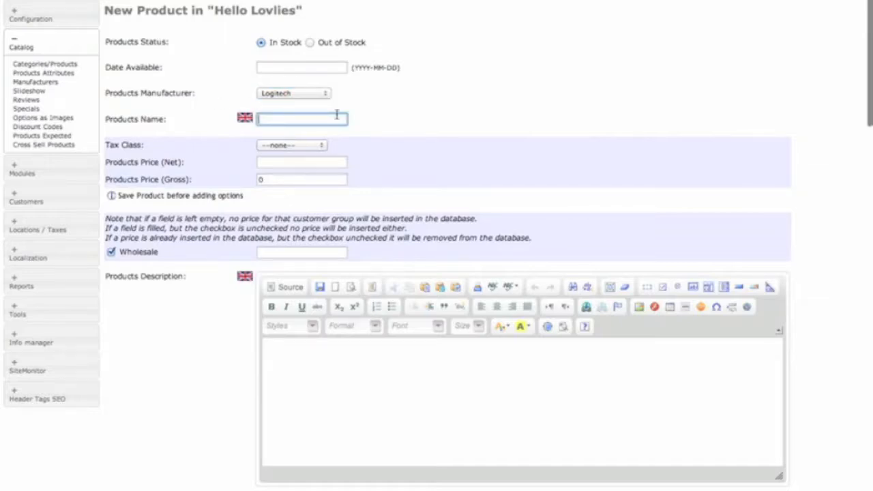
text(Product title here)
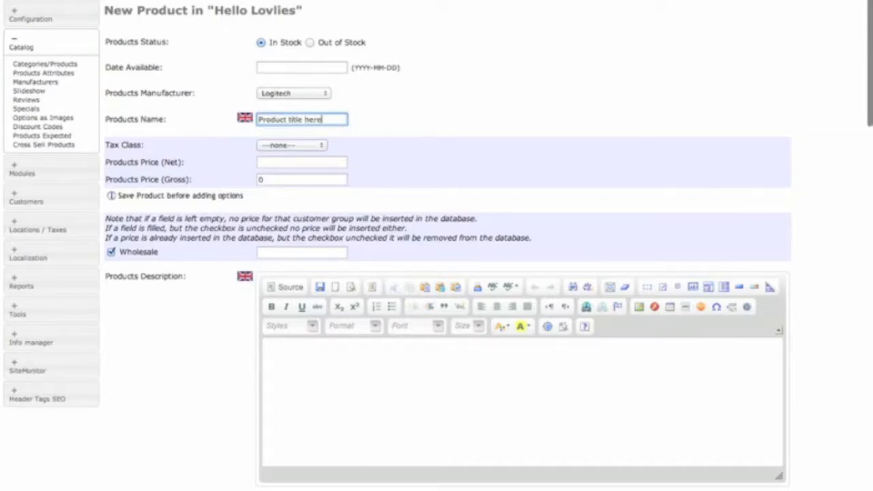
Step: Set the product's tax class to Taxable Goods and its gross price to 15
click(322, 146)
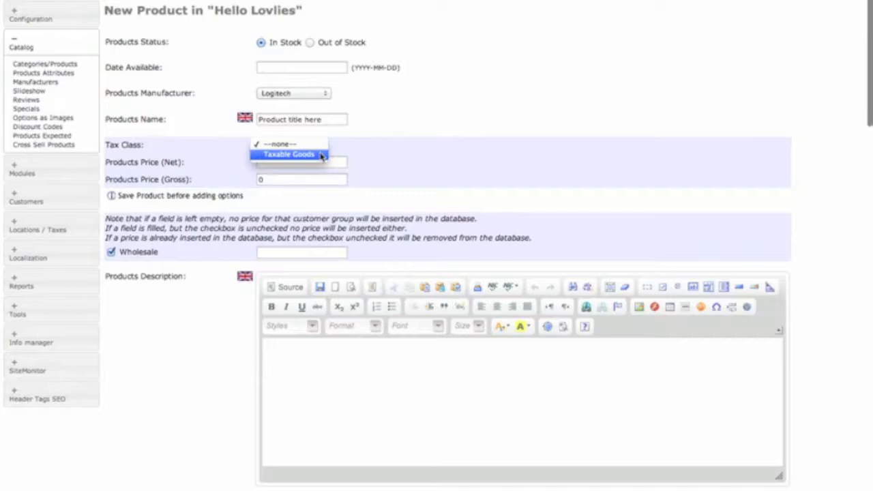
click(321, 156)
double_click(270, 179)
text(15)
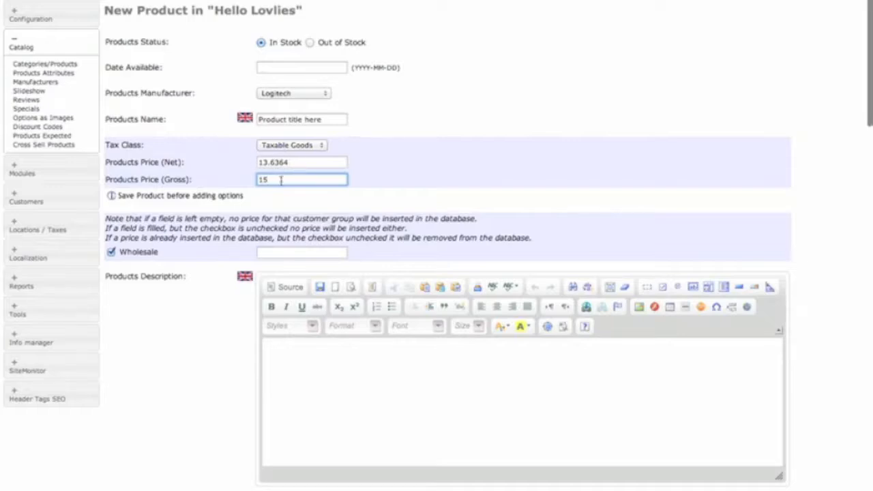
Step: Set the product's tax class to none and its gross price to 15
click(294, 146)
click(294, 136)
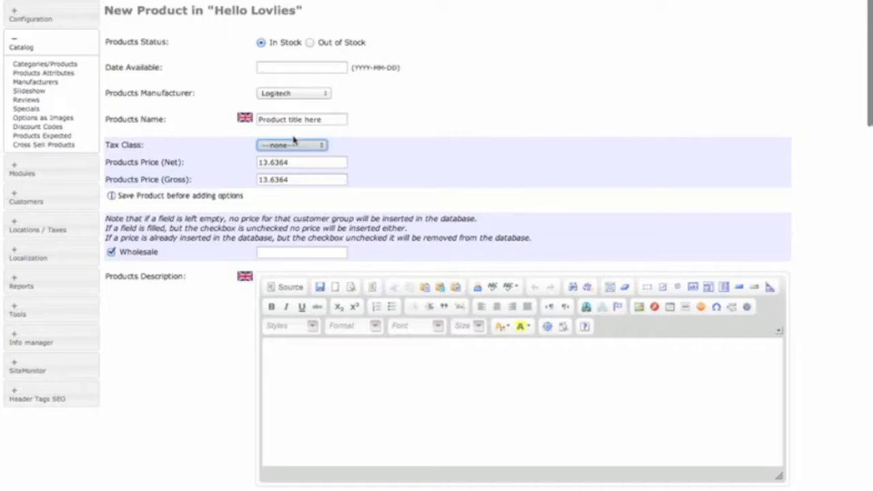
double_click(293, 180)
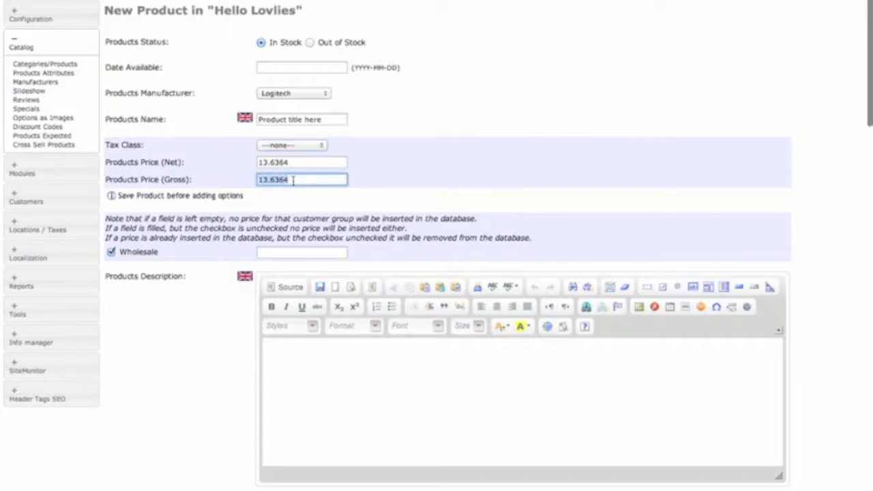
text(15)
click(386, 139)
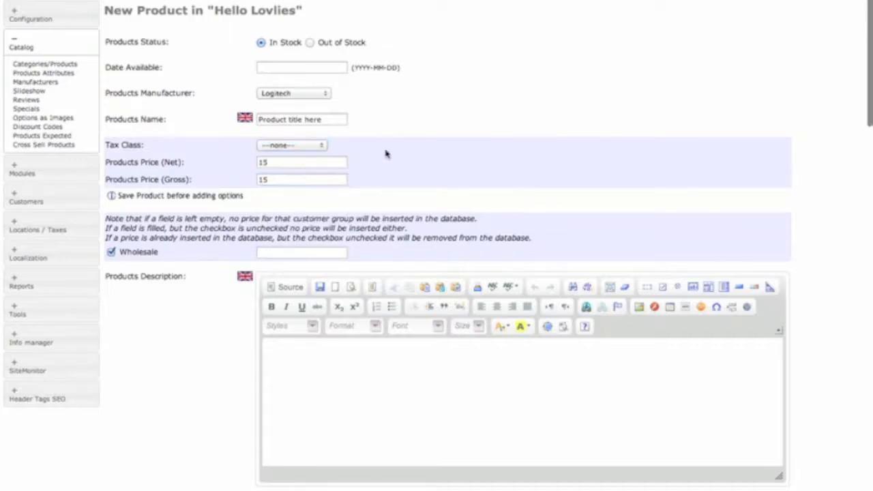
Step: Activate the Products Description editor and view the Blade Runner – Director's Cut special in the storefront as an example
scroll(390, 195, down, 3)
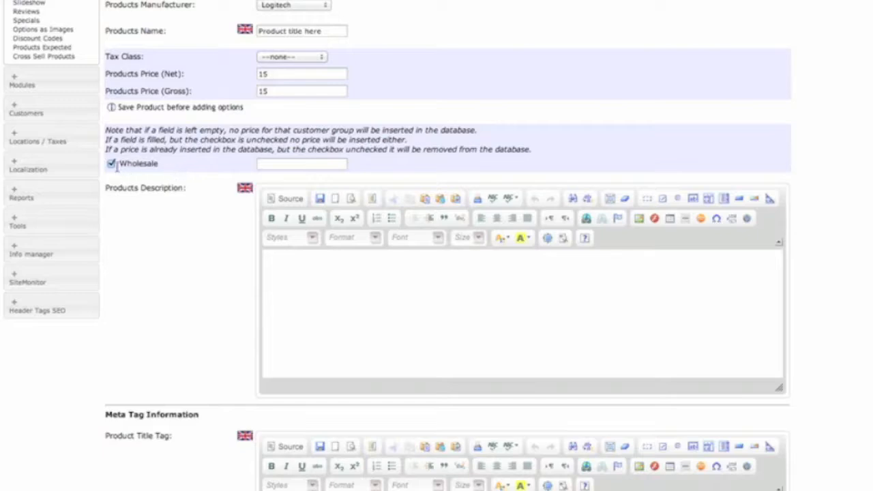
scroll(313, 208, down, 3)
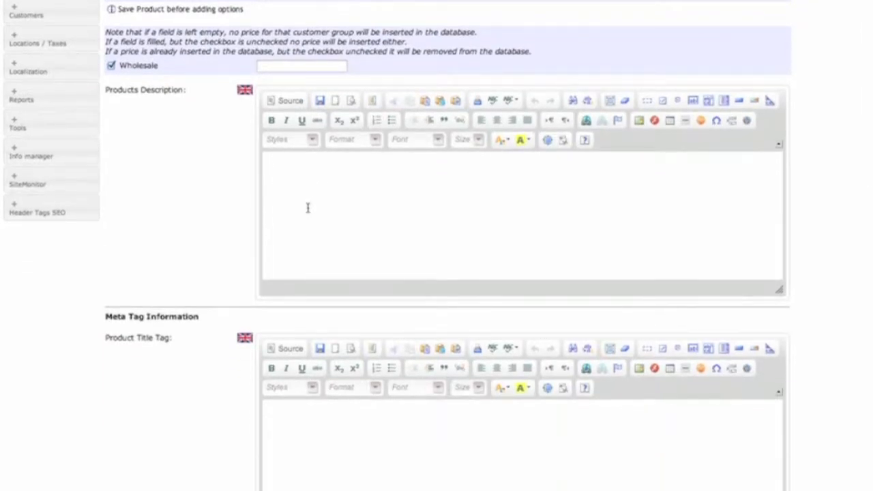
click(304, 207)
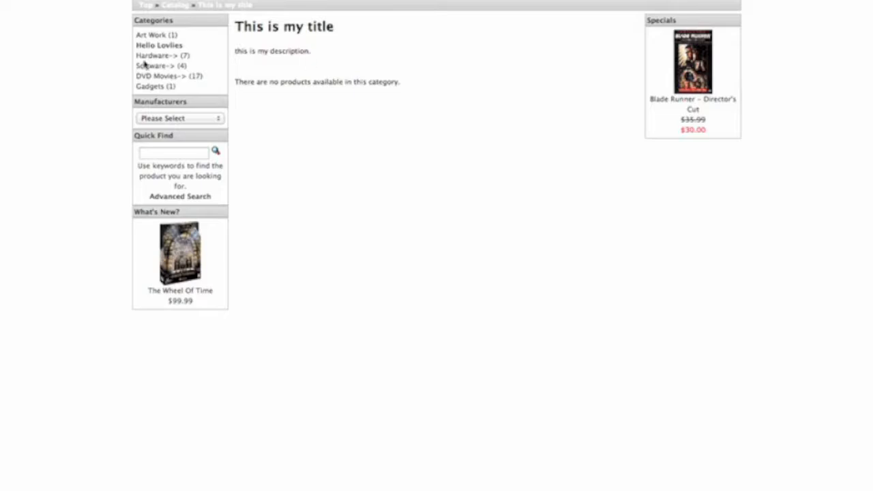
click(696, 67)
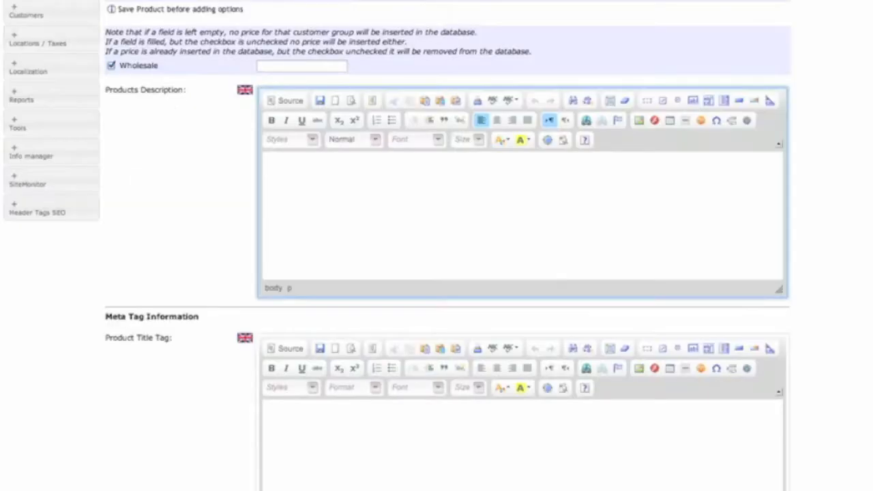
Step: Try to paste copied content into the Products Description in source view, and return to the visual editor
click(522, 159)
scroll(525, 164, down, 1)
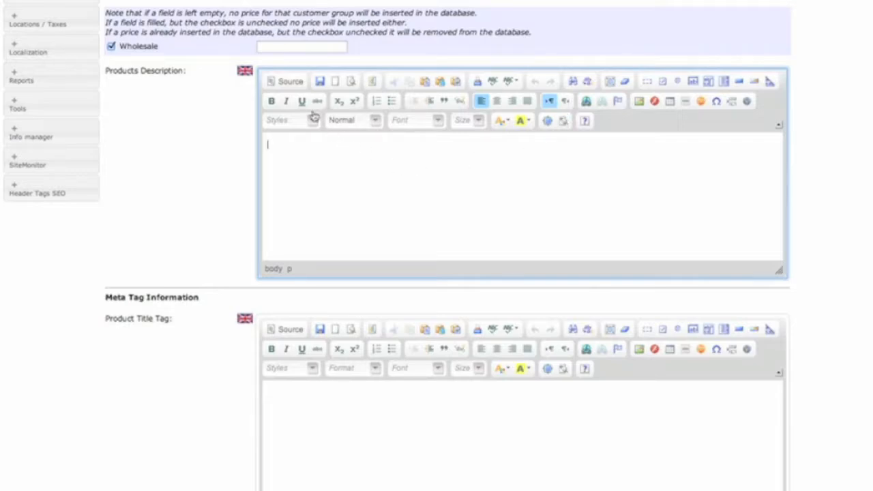
click(292, 82)
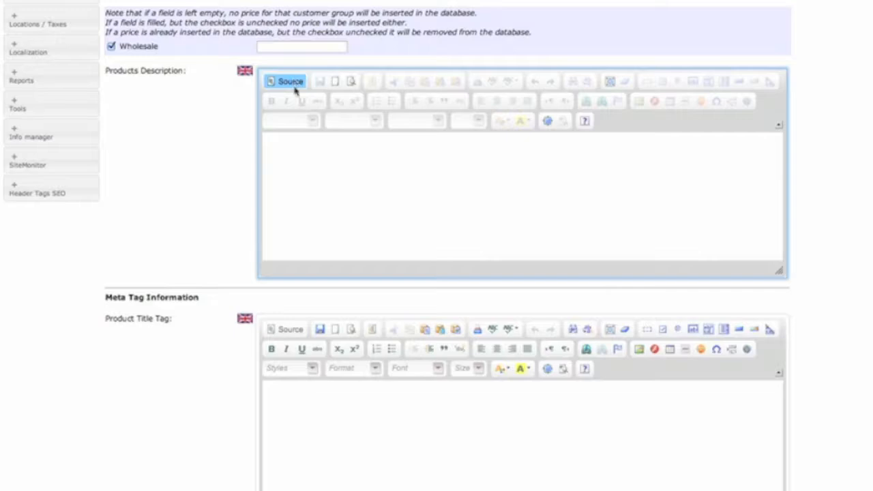
right_click(310, 163)
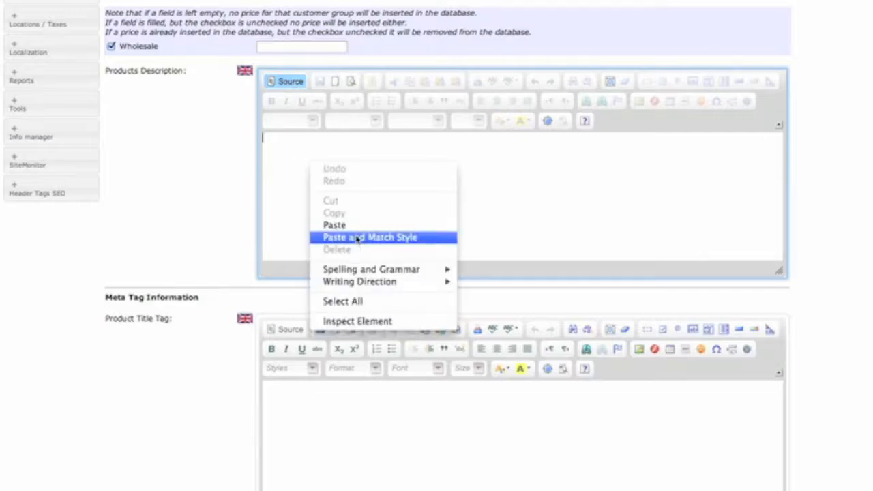
click(354, 227)
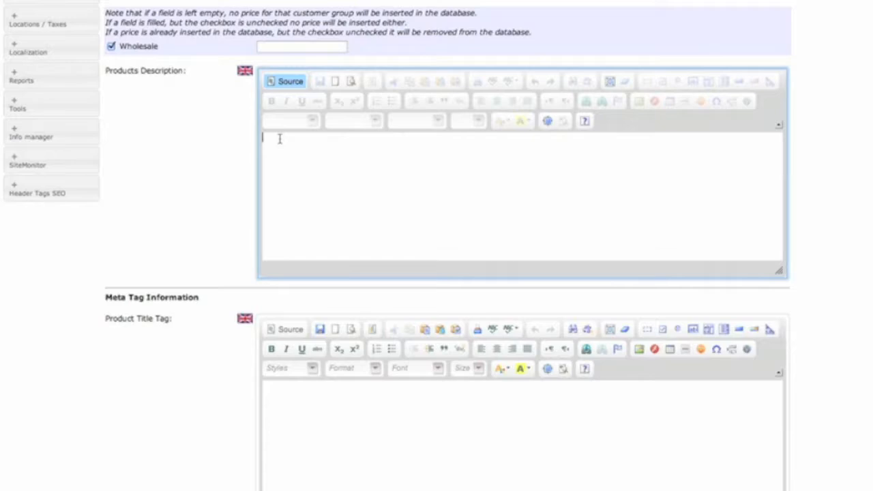
click(290, 81)
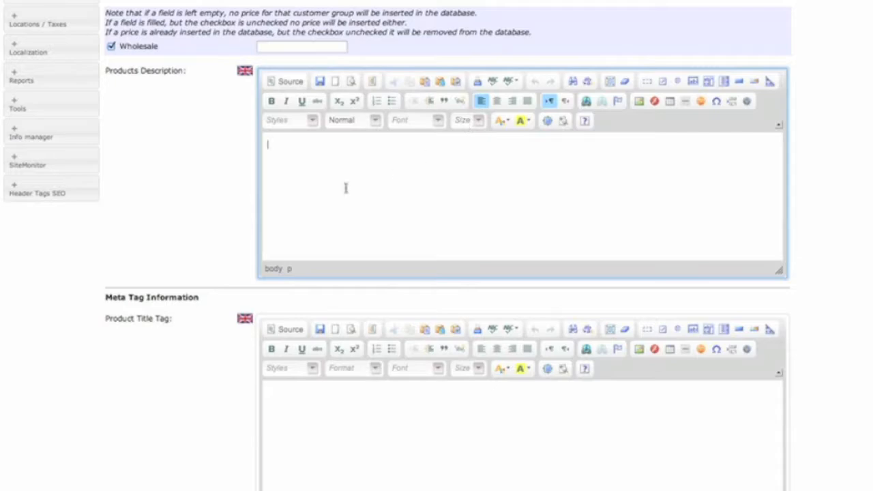
Step: Enter "this is my description" in the Products Description
text(this is my description)
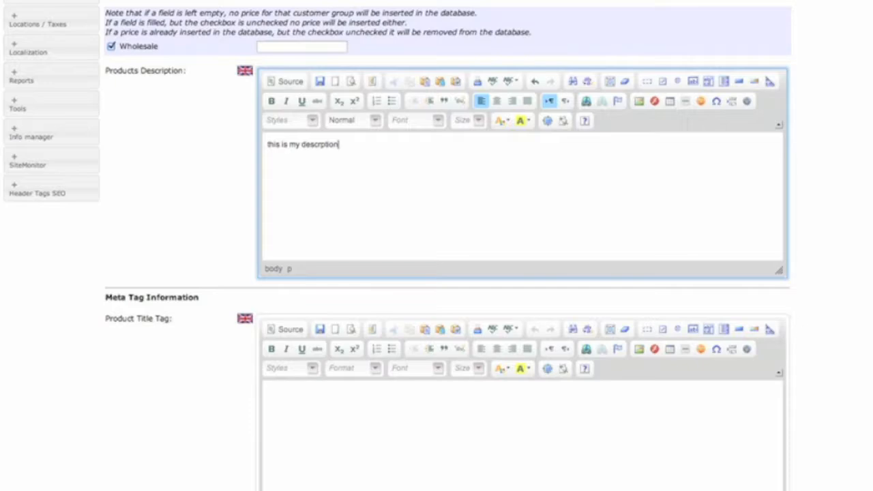
click(321, 144)
text(i)
Step: Give the whole description text a gold (#ffd700) background and a plum (#dda0dd) text colour
drag(348, 144, 267, 145)
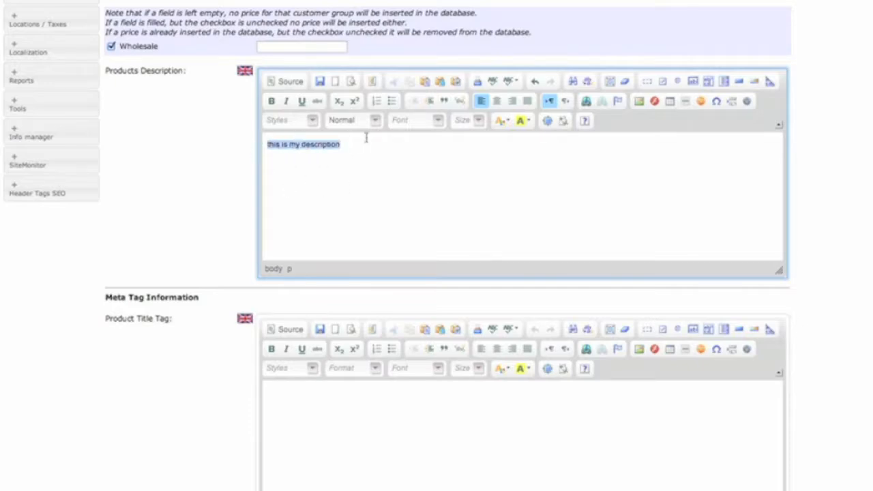
click(523, 121)
click(546, 171)
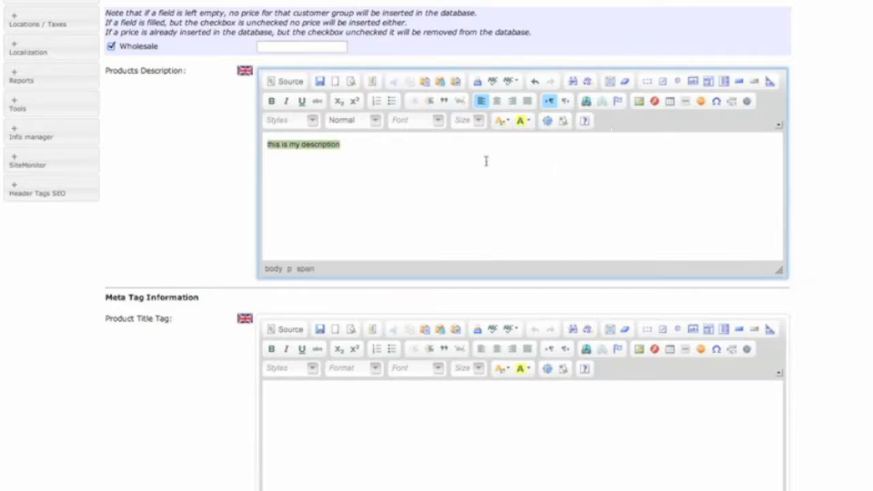
click(502, 121)
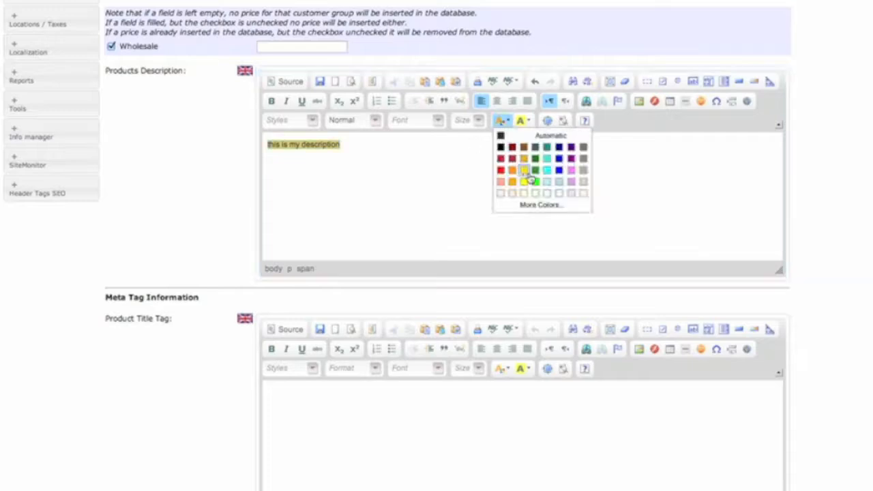
click(568, 181)
Step: Set the description text to font size 16 and Comic Sans MS
click(478, 121)
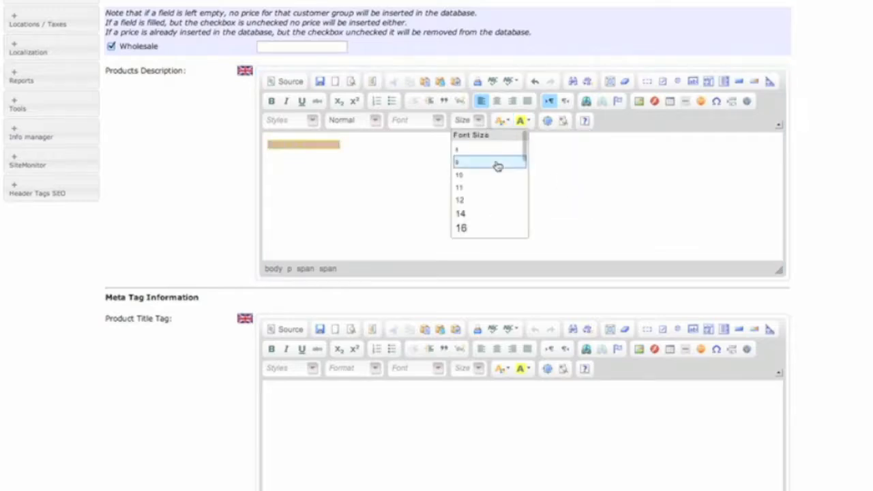
click(489, 230)
click(428, 124)
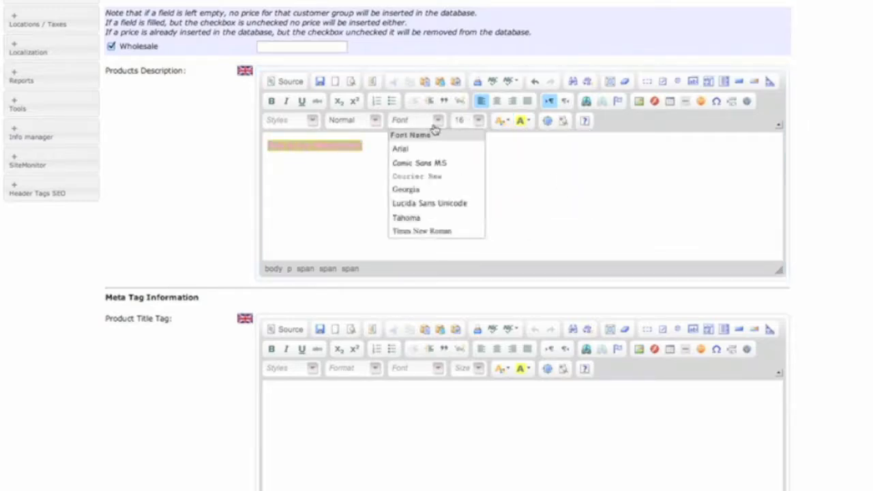
click(436, 163)
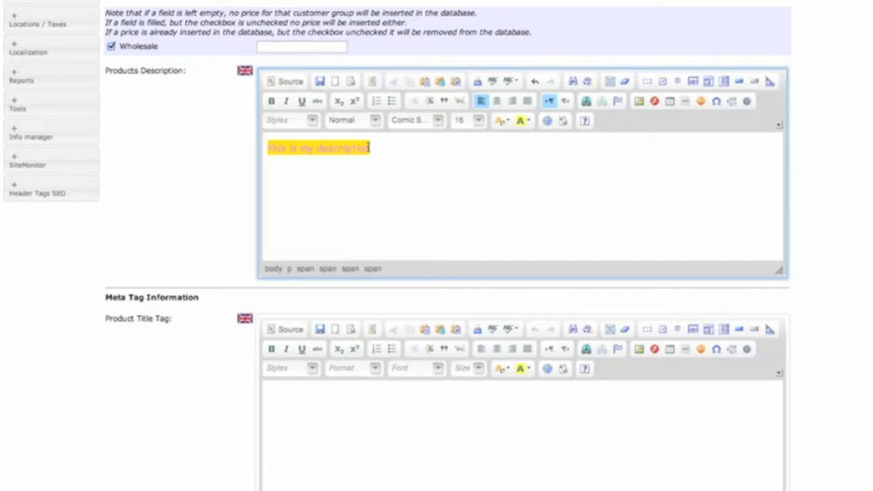
Step: Check the font choices and the HTML source of the formatted description, and return to the visual editor
drag(379, 144, 249, 151)
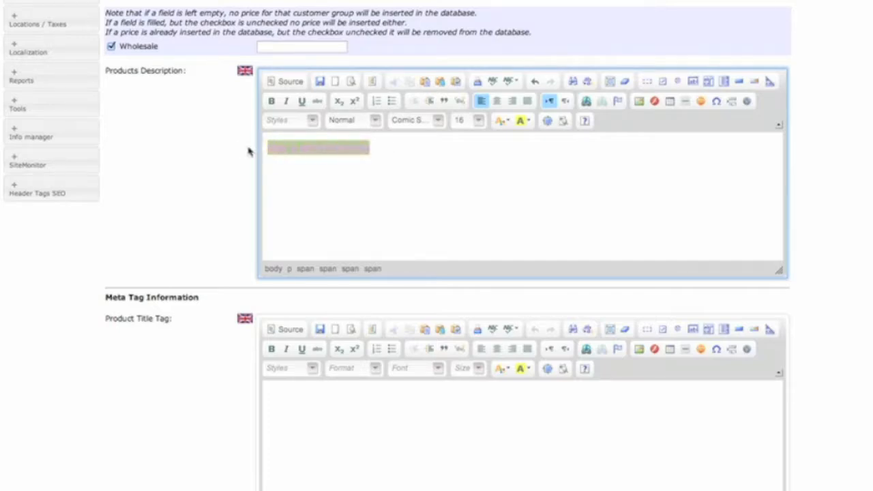
click(408, 121)
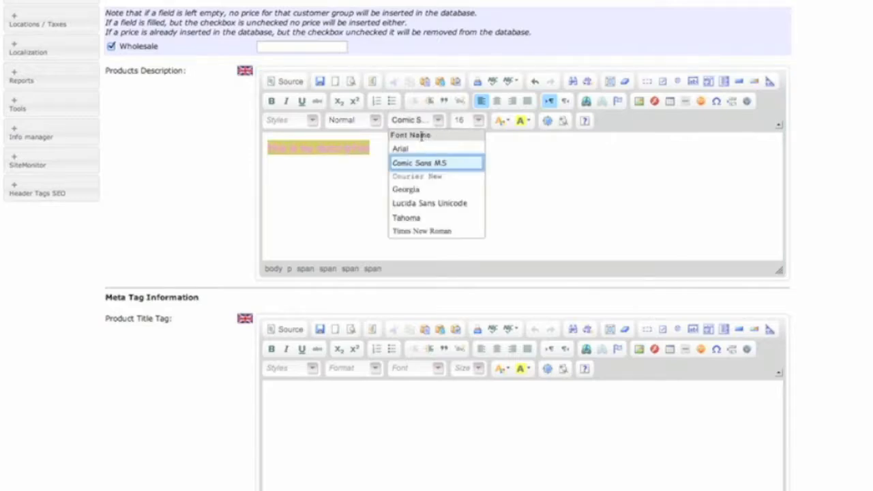
click(376, 142)
click(289, 81)
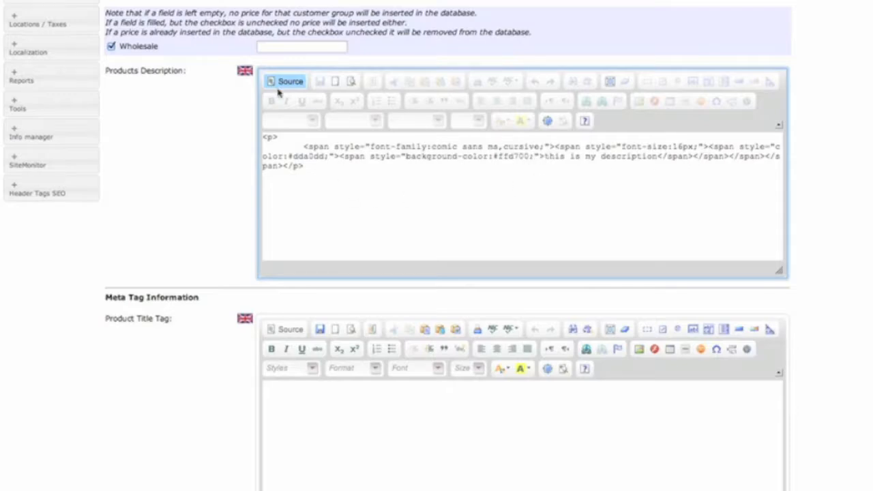
click(279, 83)
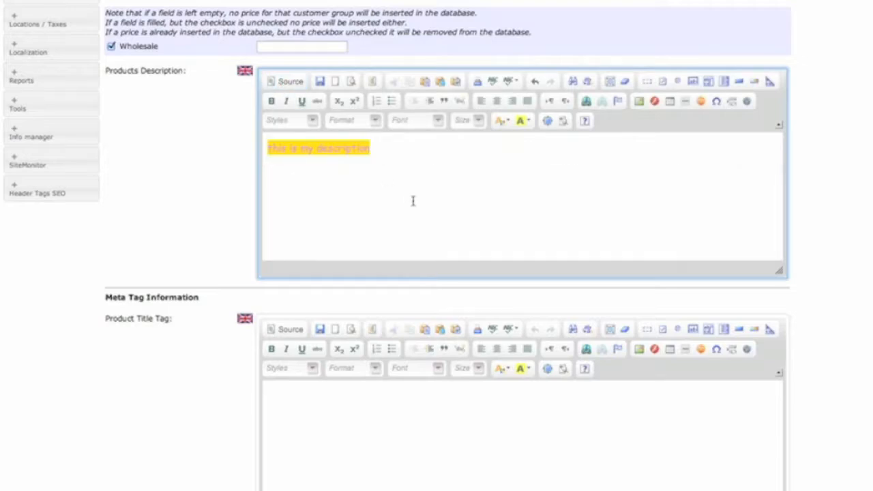
Step: Review the Meta Tag Information fields: the product title, description and keywords tags, the listing text and the page sub text
scroll(412, 201, down, 3)
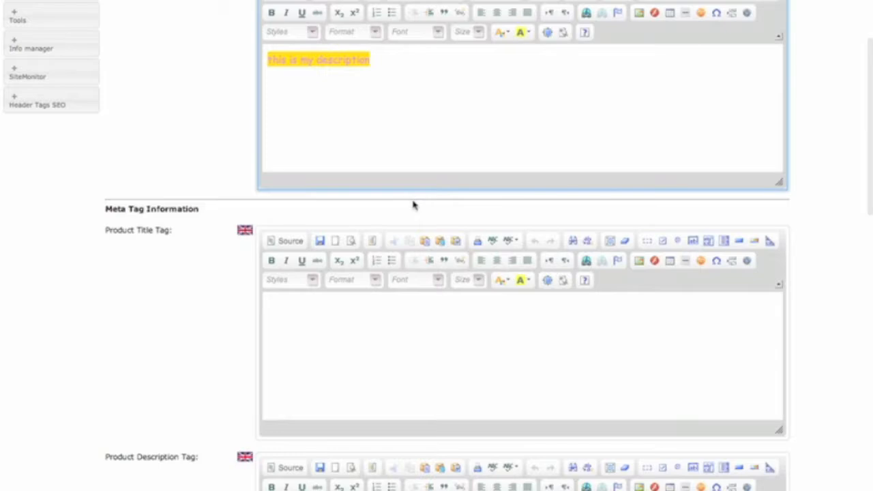
scroll(413, 203, down, 5)
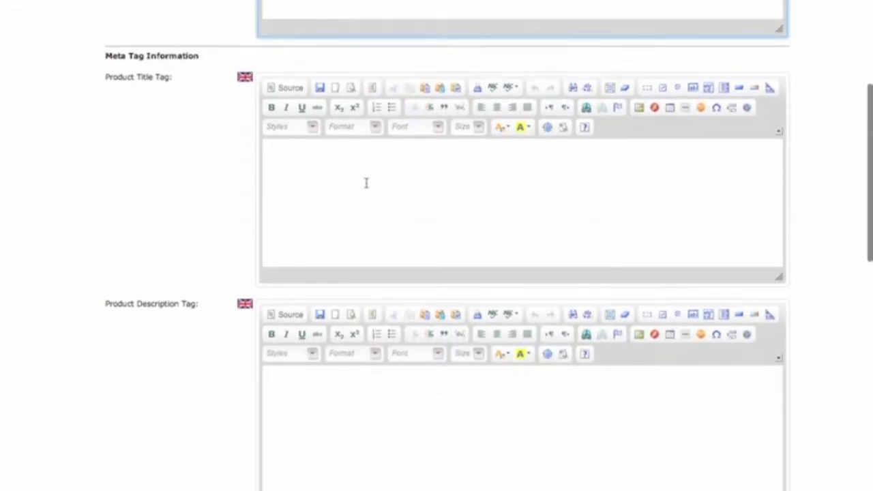
click(366, 182)
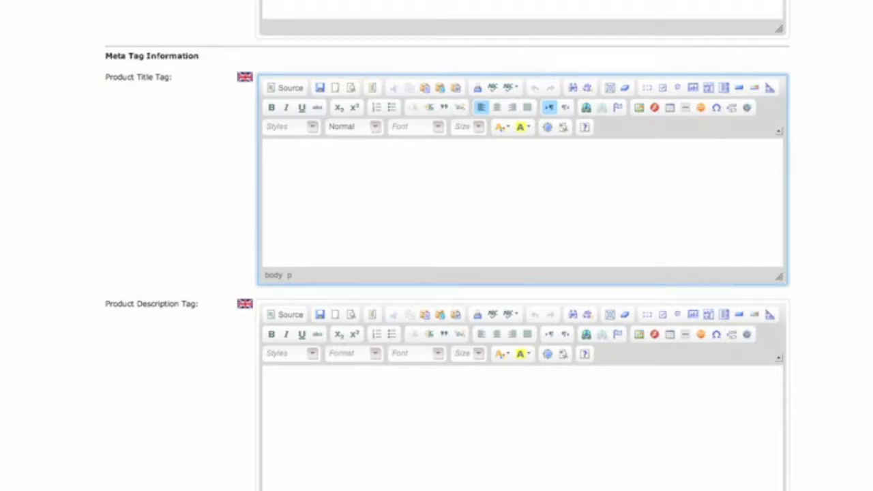
scroll(437, 245, up, 1)
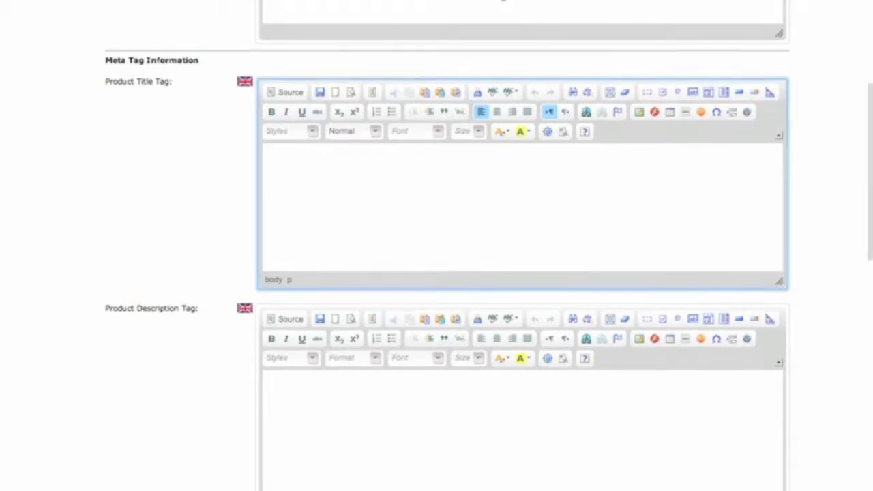
scroll(437, 246, up, 2)
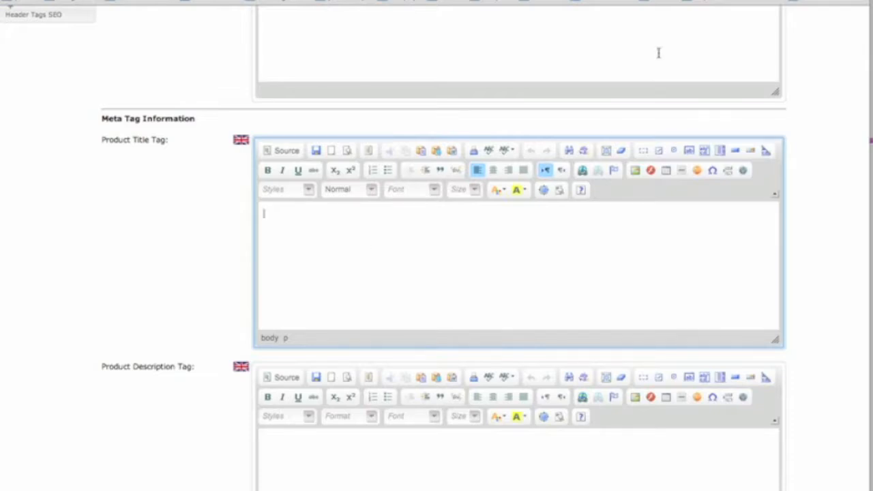
scroll(659, 52, down, 1)
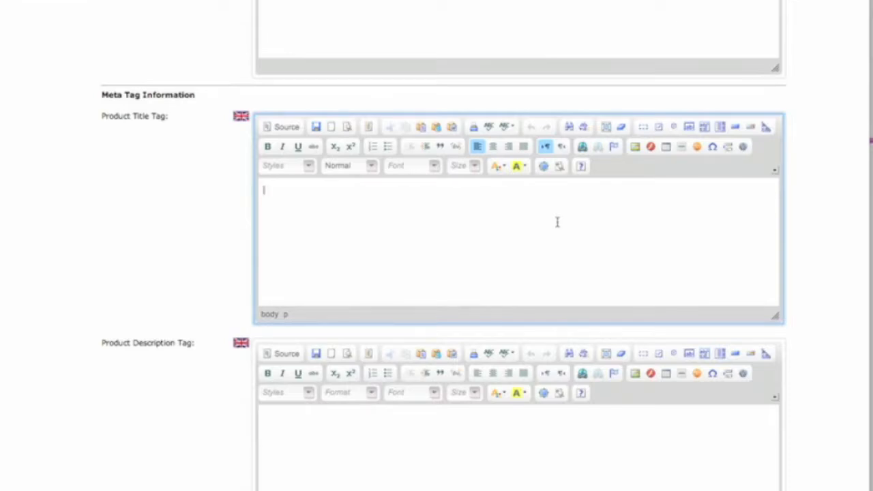
scroll(557, 222, down, 3)
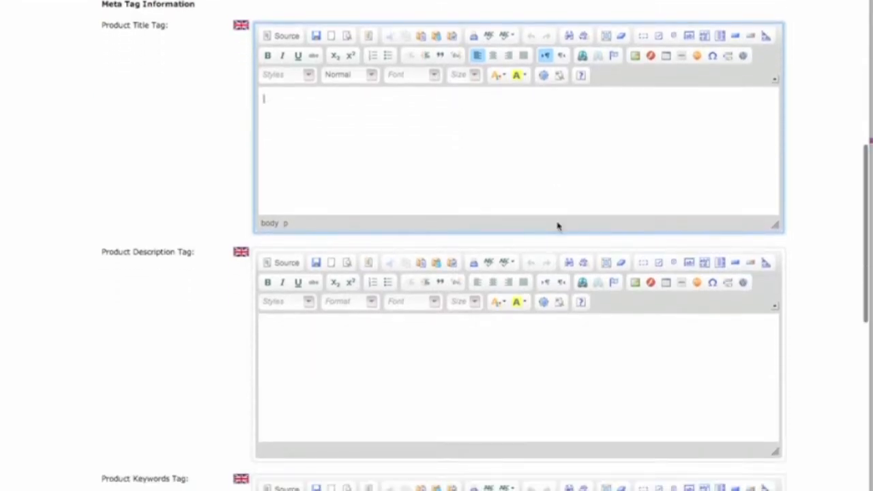
scroll(557, 225, down, 3)
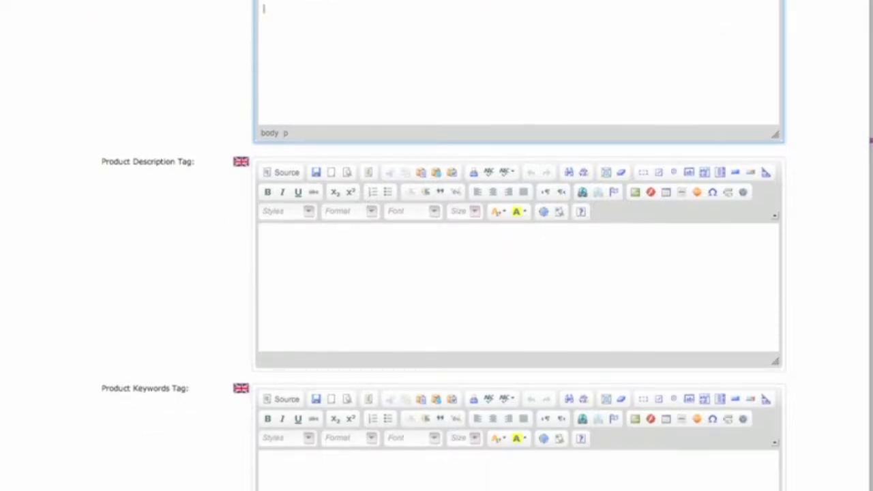
scroll(519, 273, down, 1)
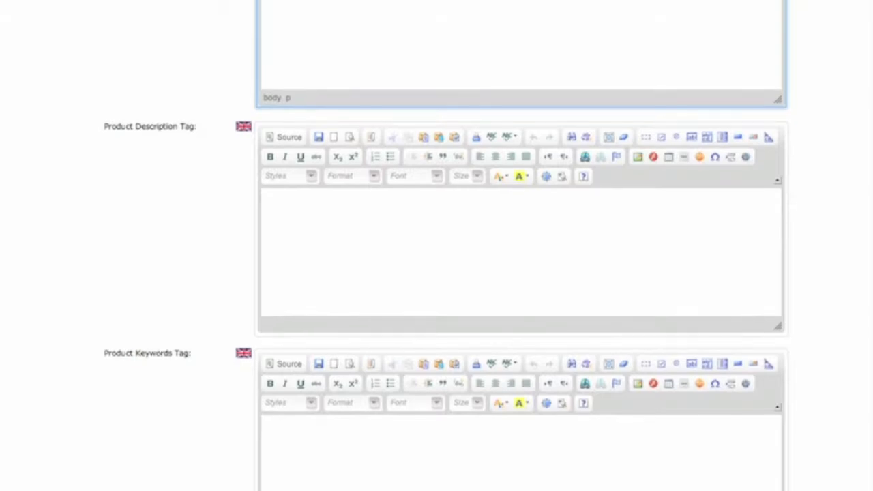
click(558, 212)
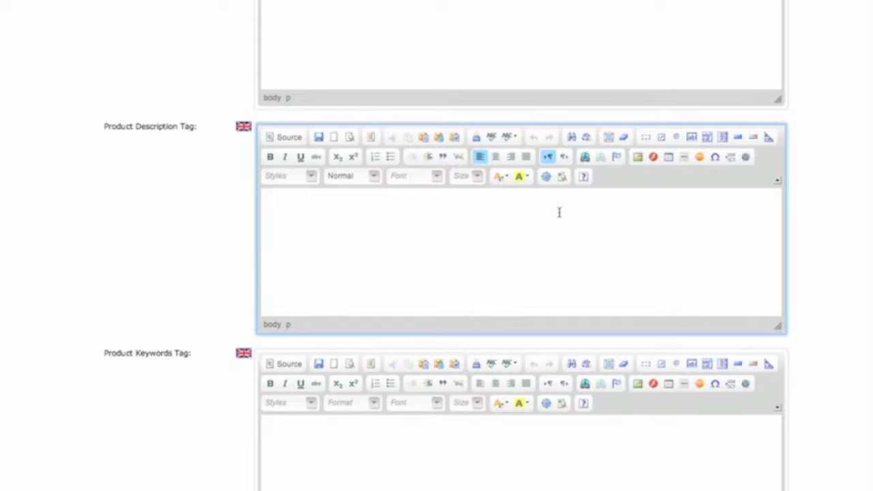
scroll(558, 212, down, 1)
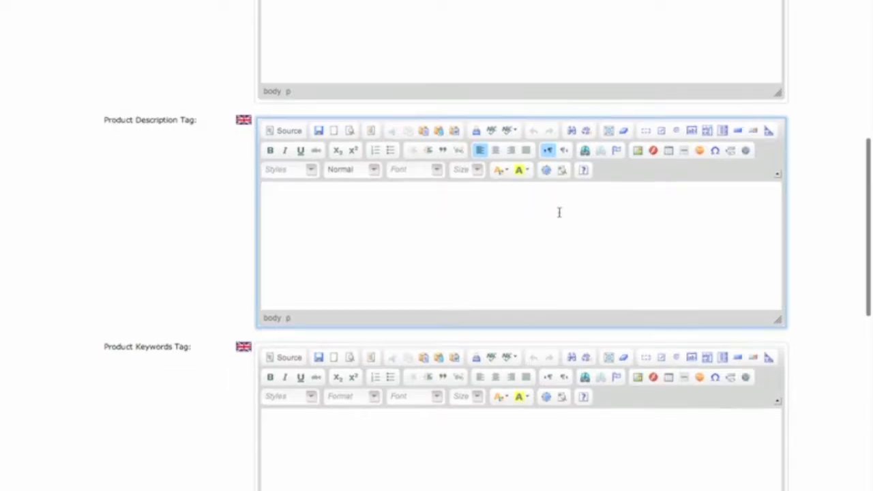
scroll(558, 212, down, 5)
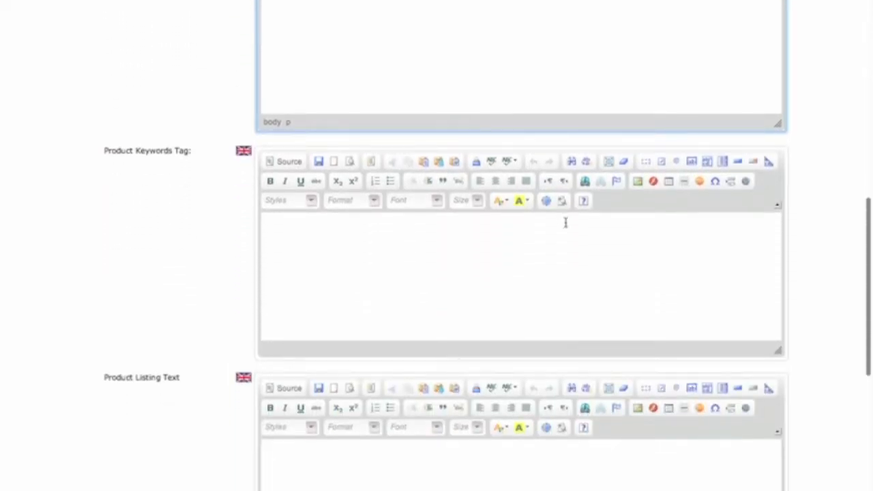
scroll(565, 222, down, 3)
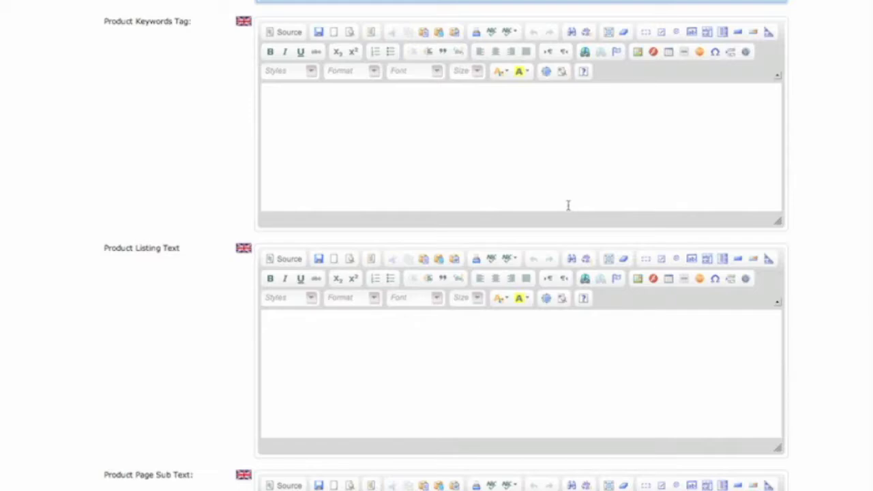
scroll(568, 204, down, 3)
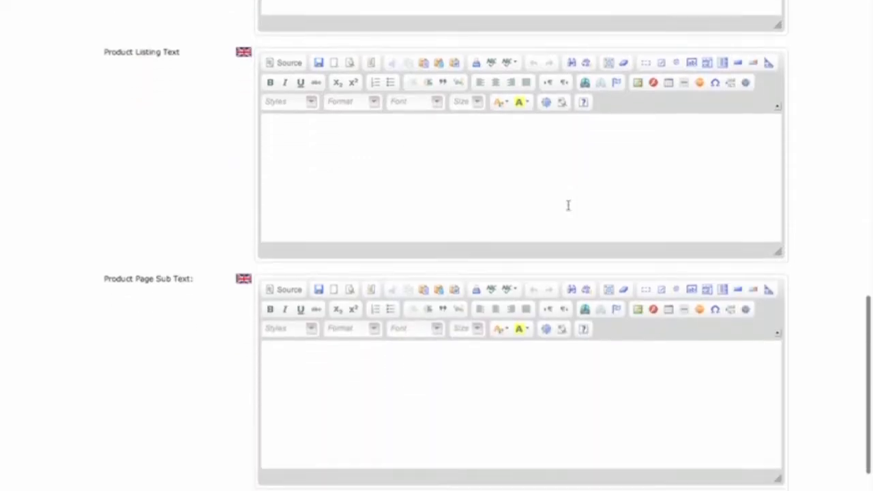
scroll(568, 204, down, 1)
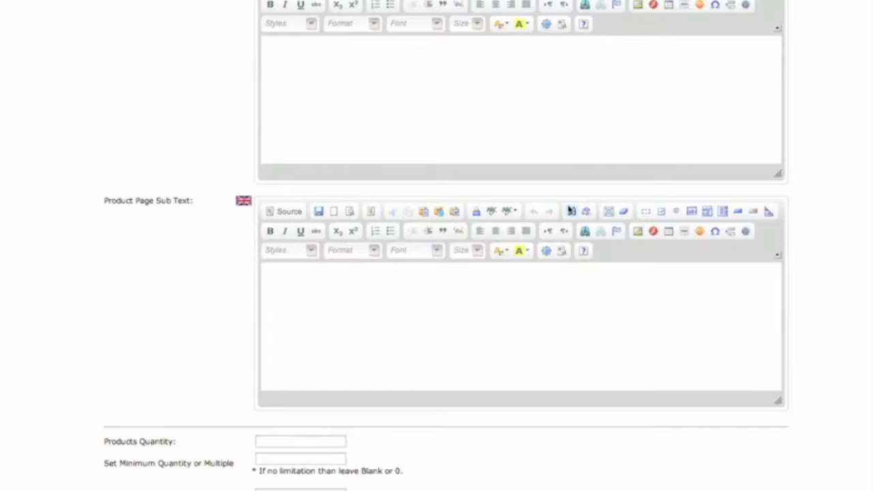
Step: Set the Products Quantity to 10
scroll(572, 211, down, 5)
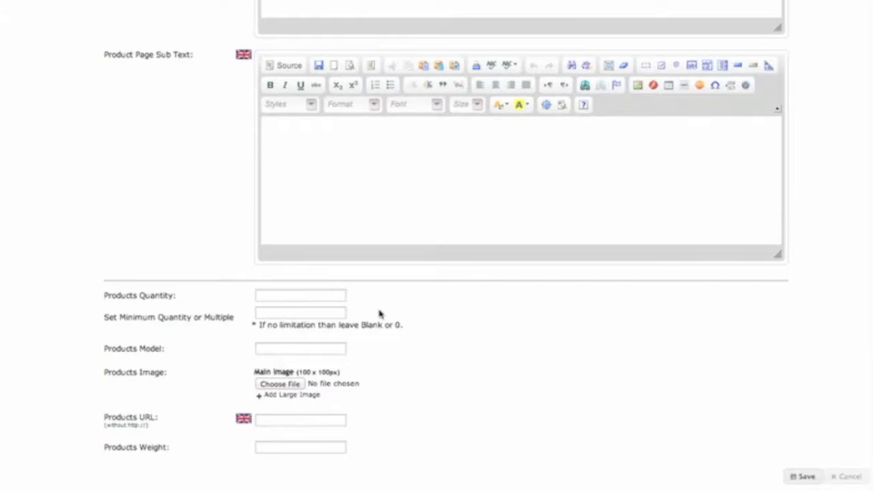
click(270, 296)
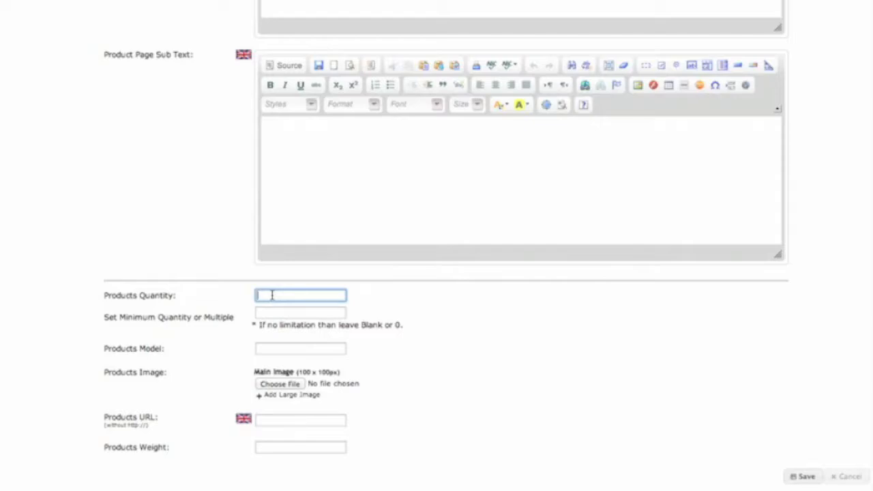
text(10)
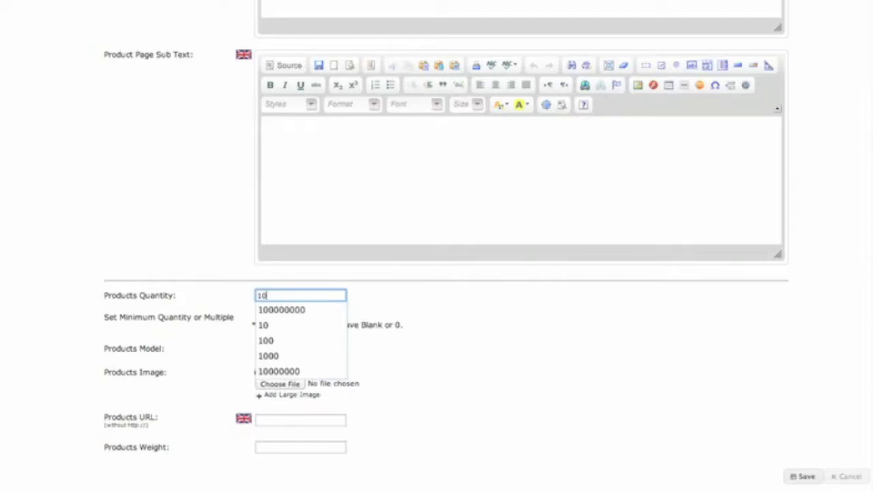
click(364, 300)
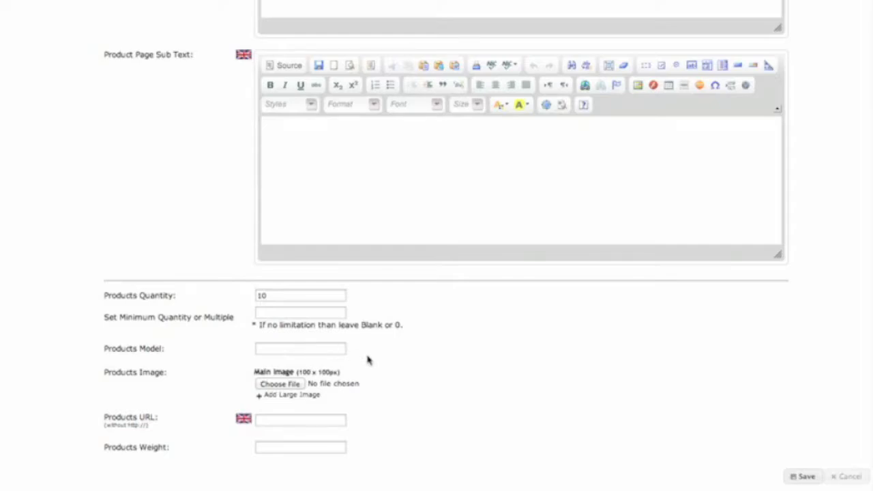
Step: Choose banner-1.png from the computer as the product's main image
click(279, 384)
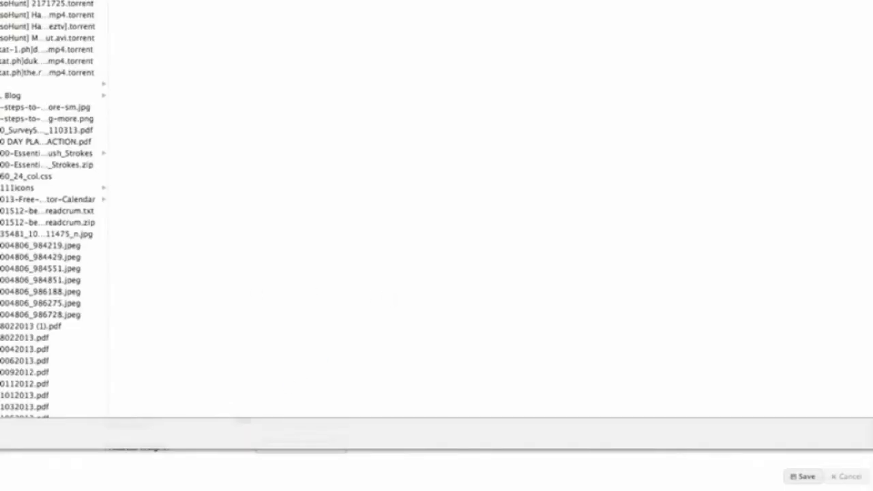
click(2, 82)
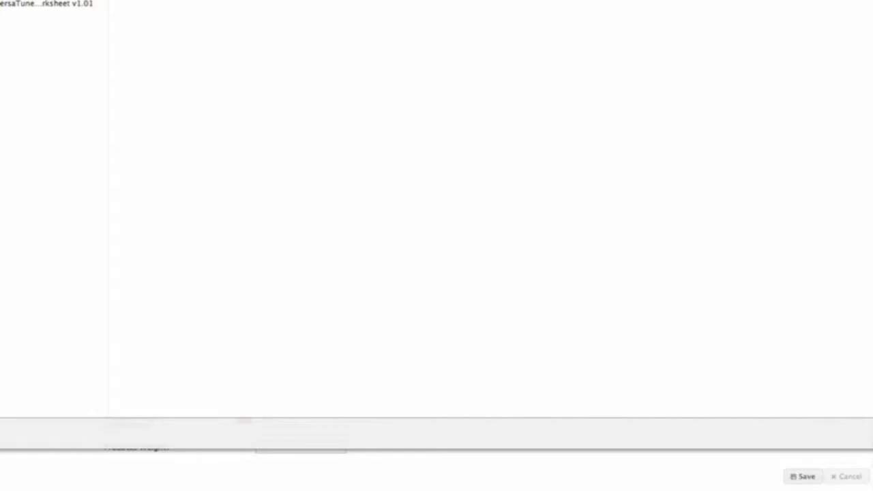
scroll(68, 201, down, 3)
scroll(68, 202, down, 2)
click(38, 136)
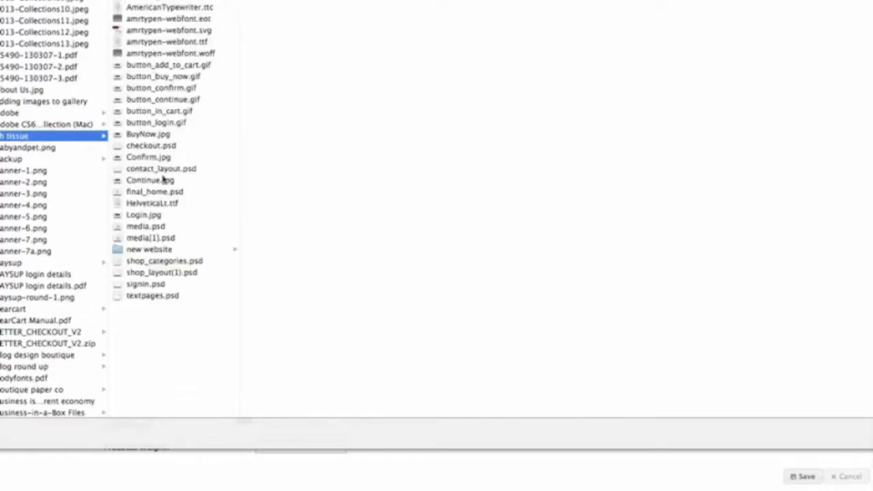
scroll(79, 196, down, 4)
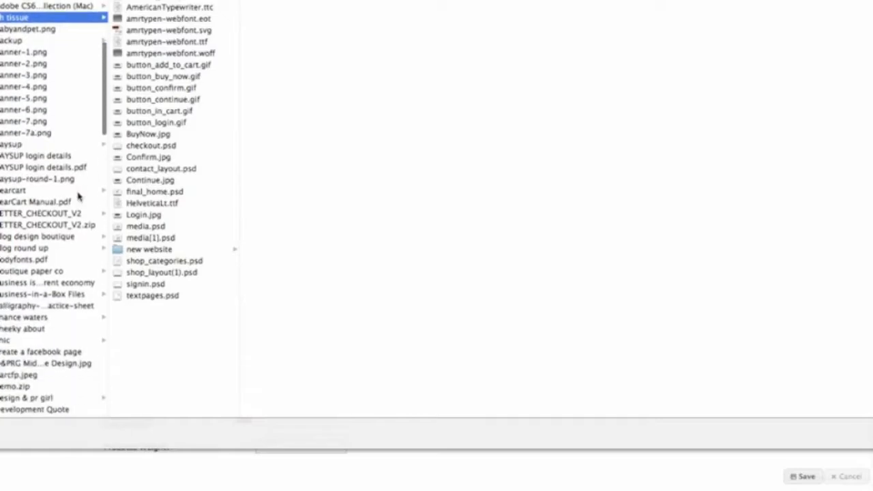
click(45, 53)
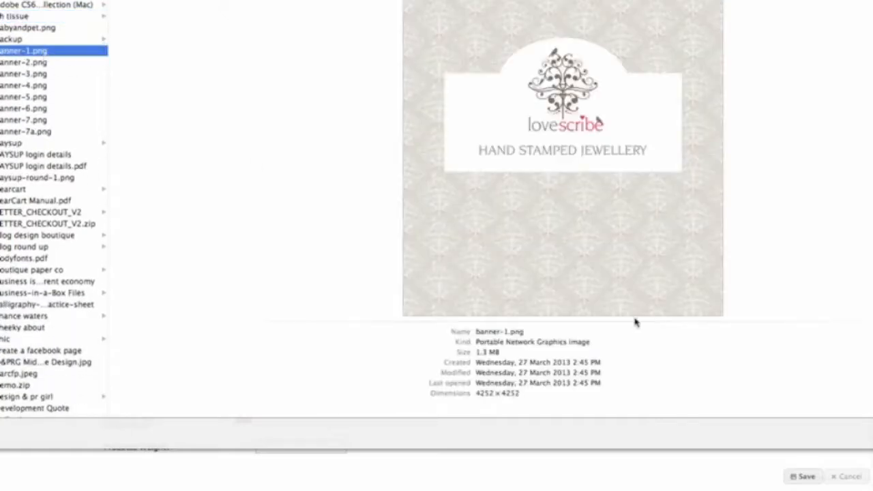
click(871, 434)
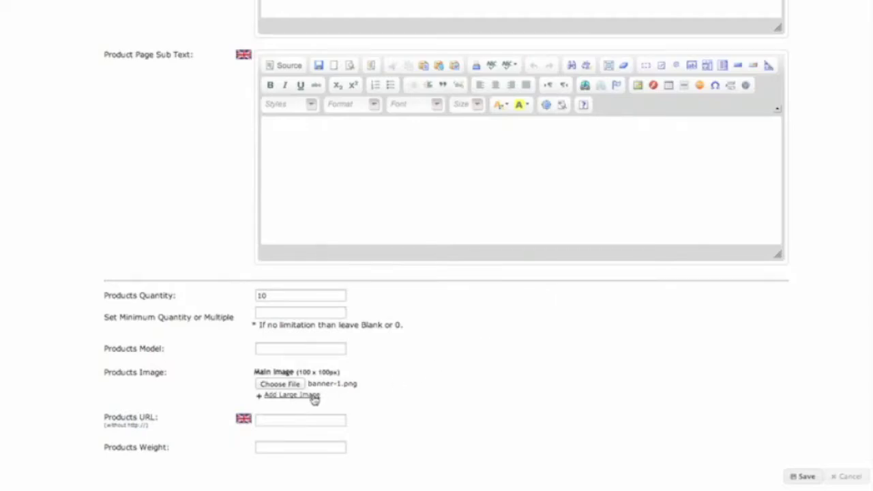
Step: Add a Large Image entry to the product's images
scroll(314, 398, down, 2)
click(309, 396)
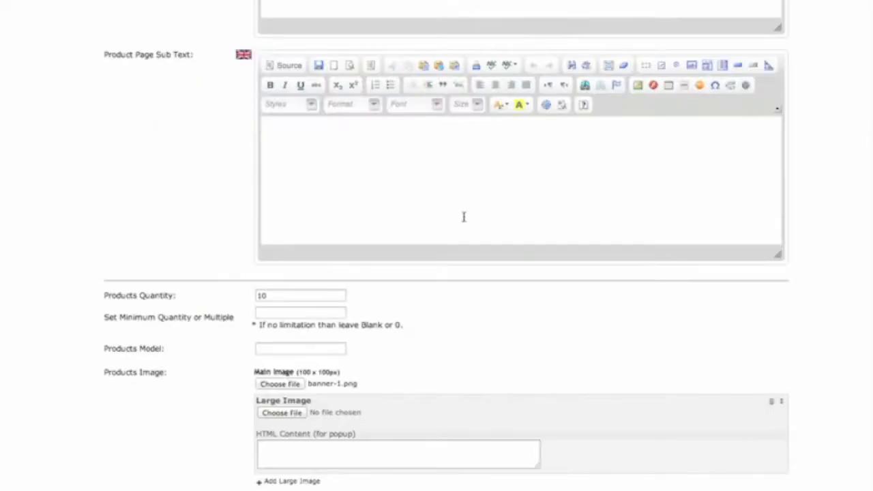
scroll(463, 211, down, 3)
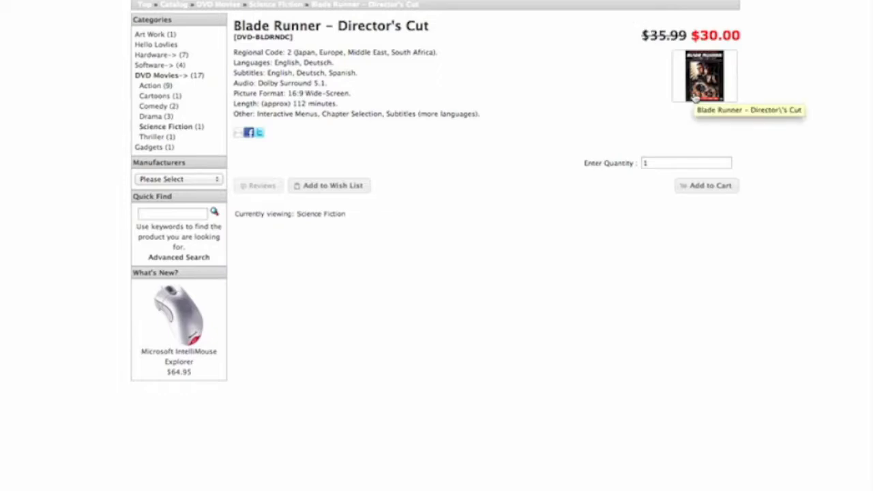
Step: Examine the enlarged image popups of Blade Runner - Director's Cut and the Art Work category's Greeting Card, including its thumbnails, in the storefront
click(695, 96)
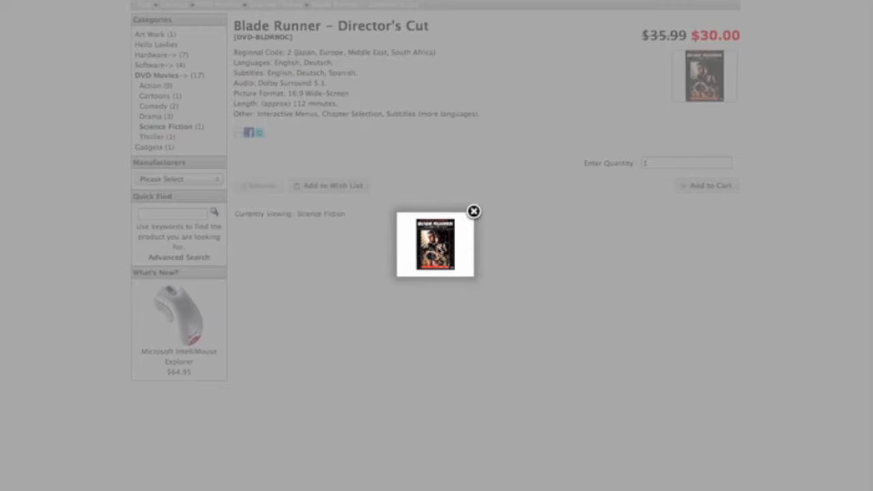
click(473, 213)
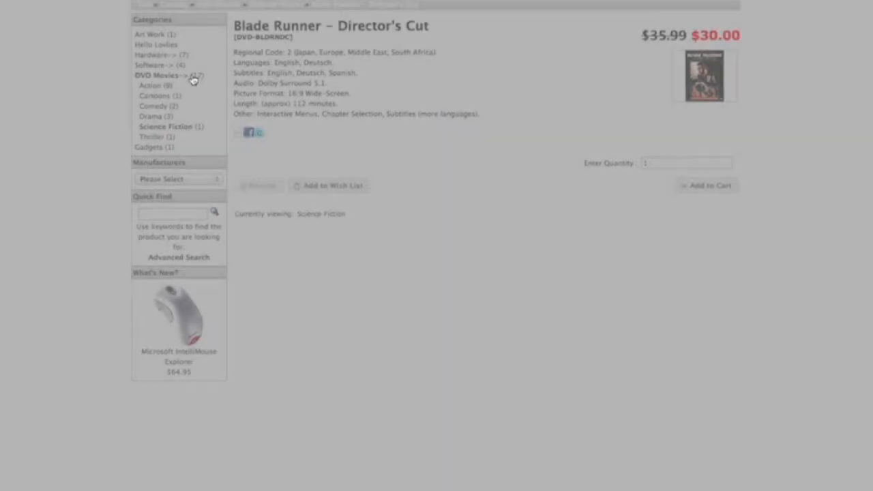
click(152, 34)
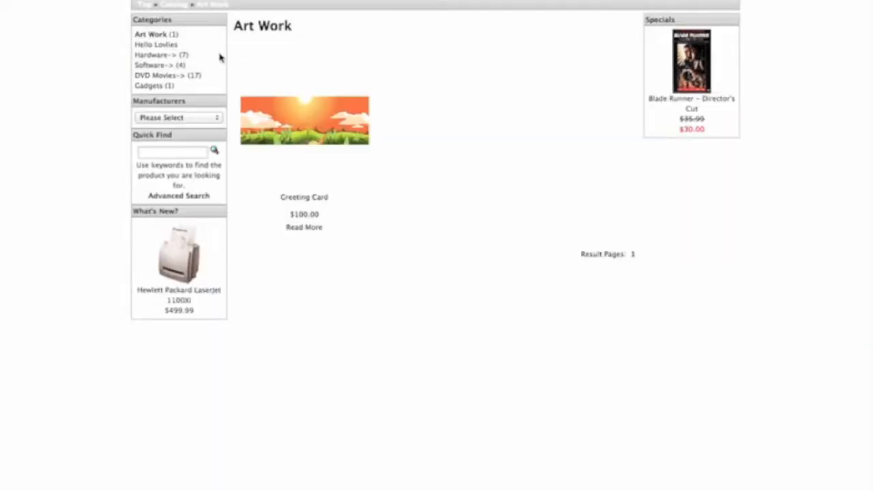
click(304, 120)
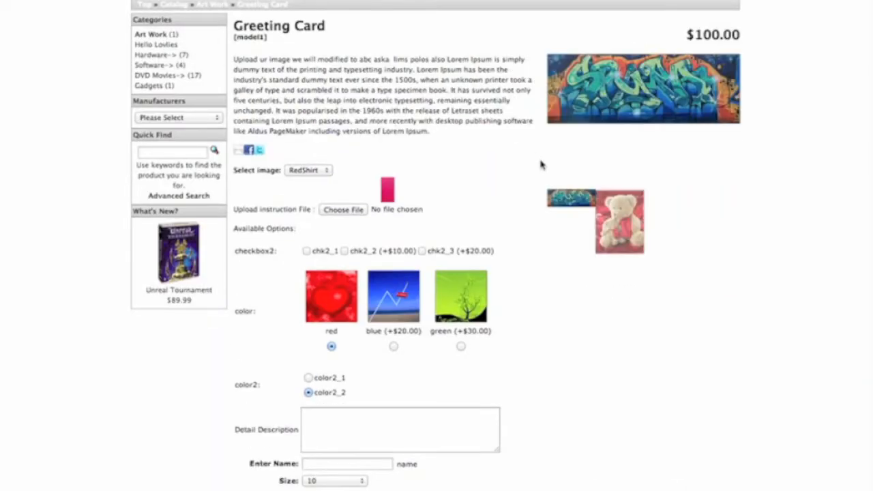
click(624, 204)
click(572, 198)
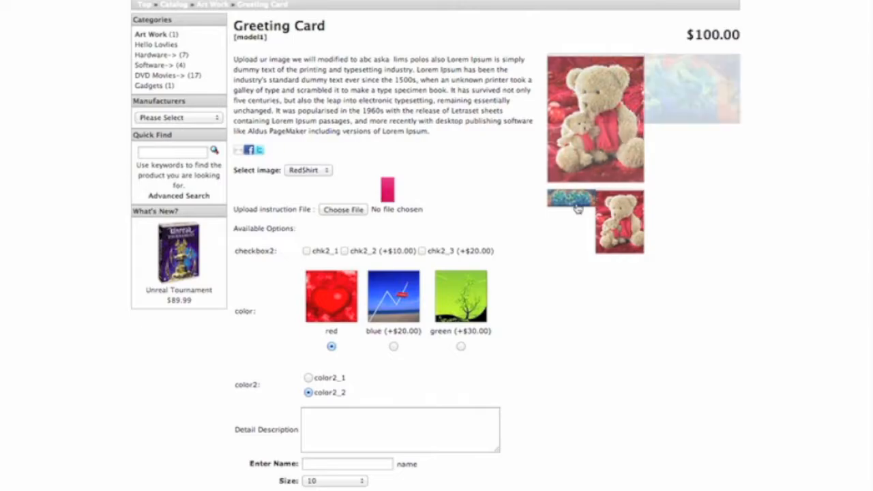
click(626, 88)
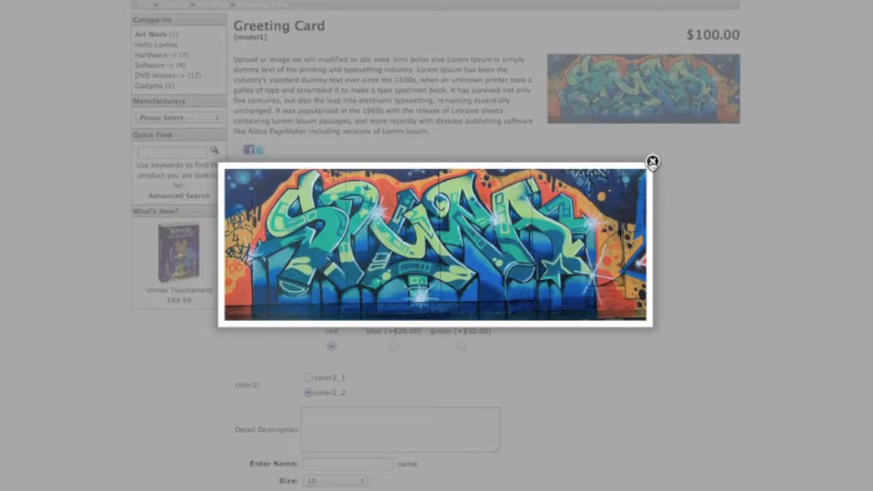
click(652, 161)
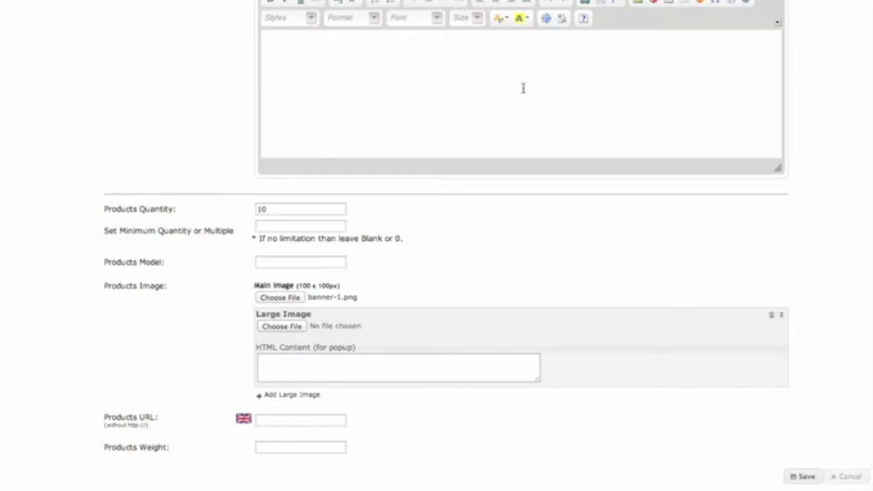
Step: Add two more Large Image entries below the existing one in the product form
scroll(547, 111, down, 1)
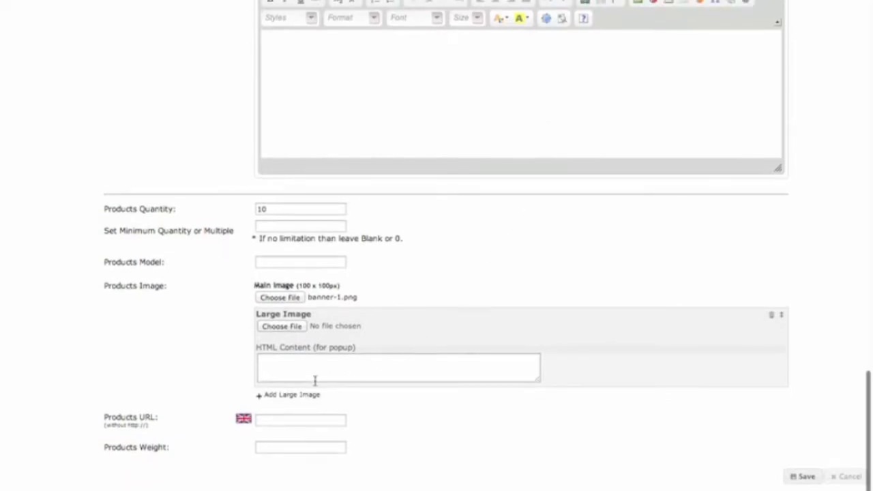
click(281, 397)
scroll(429, 352, down, 3)
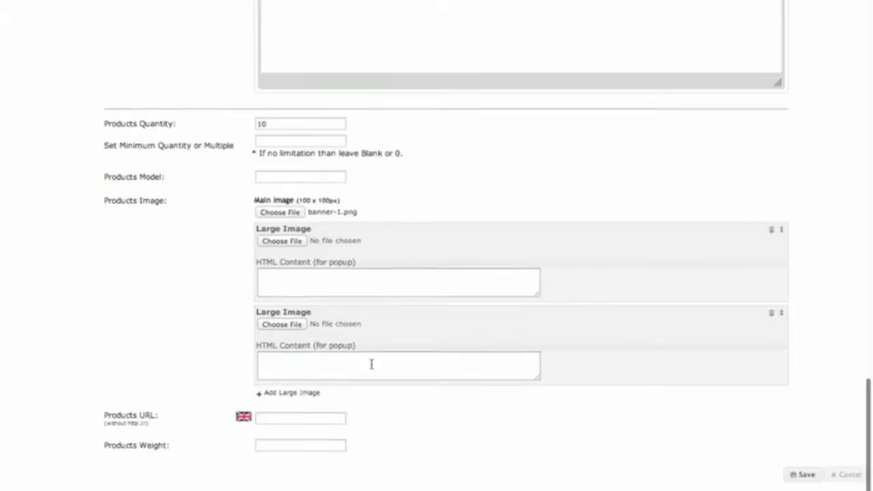
click(300, 396)
scroll(467, 349, down, 3)
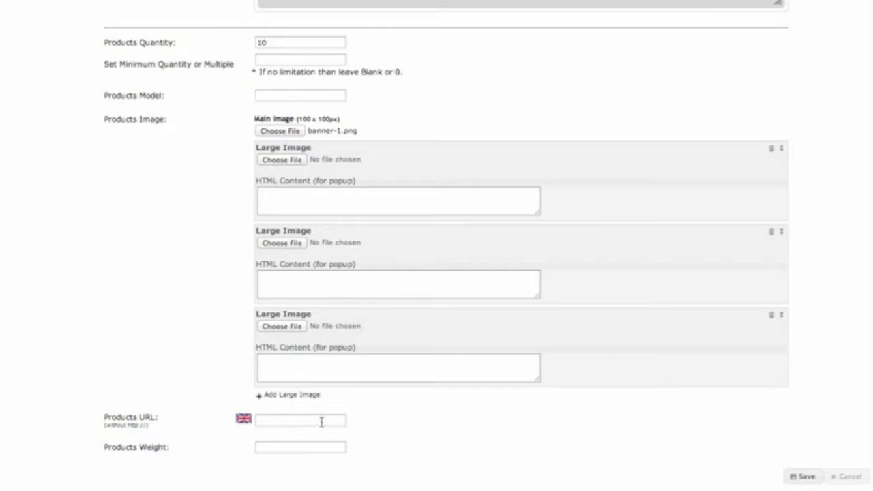
Step: Save the product with Products Weight left blank, and check the Hello Lovlies category in the storefront
scroll(375, 423, down, 2)
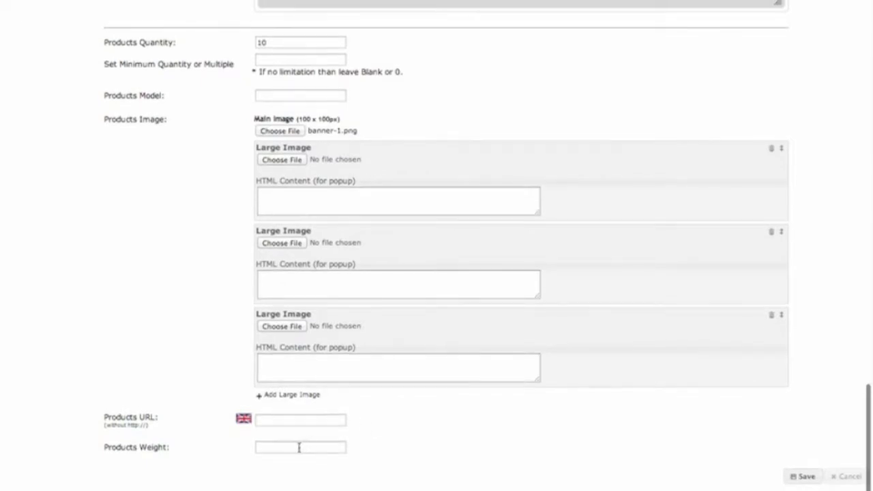
click(281, 445)
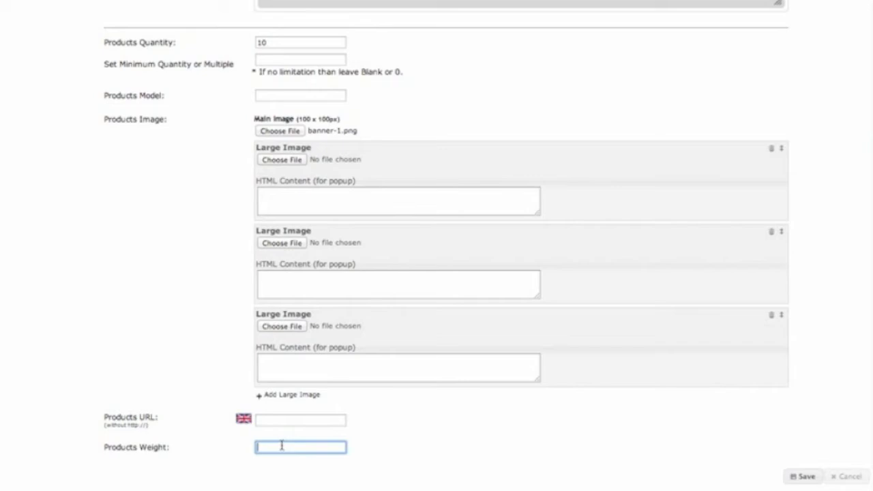
click(806, 477)
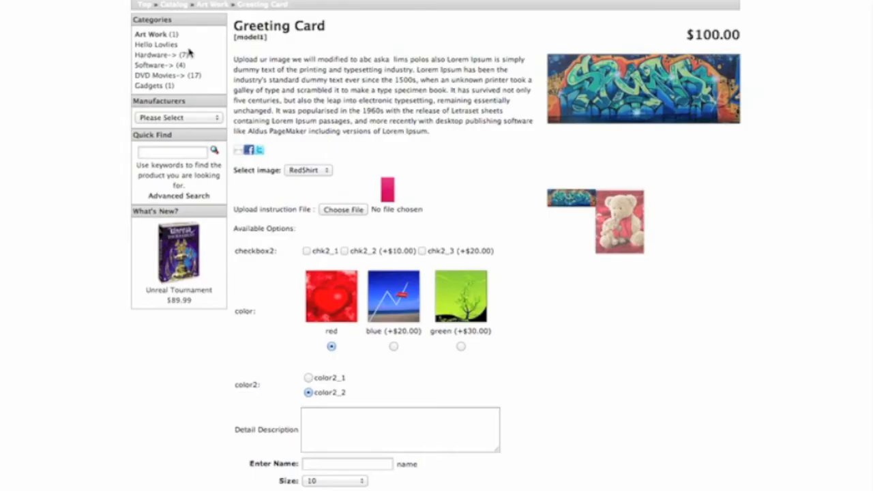
click(156, 46)
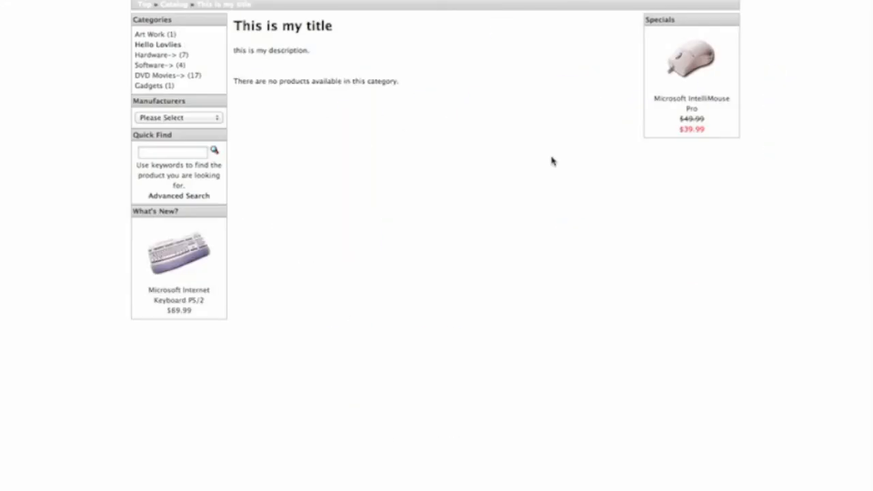
scroll(552, 161, left, 5)
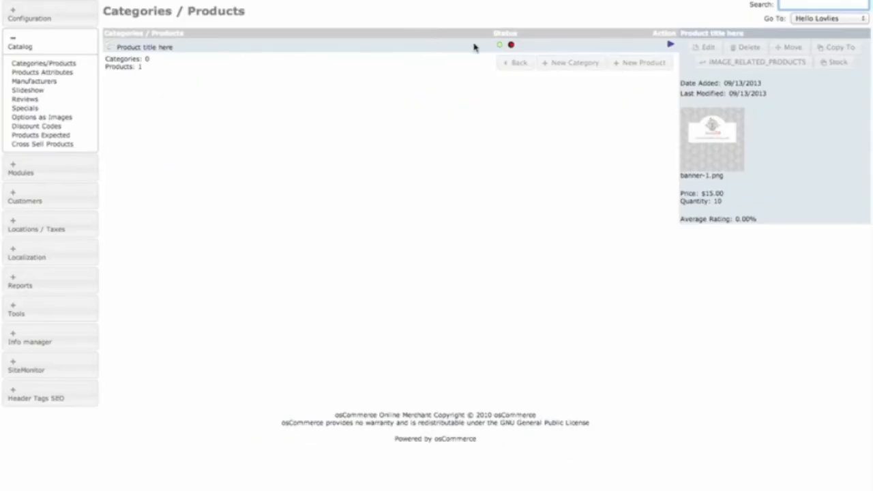
Step: Set the product's status to active, check its stock page, and return to the Hello Lovlies product list
click(500, 46)
click(829, 63)
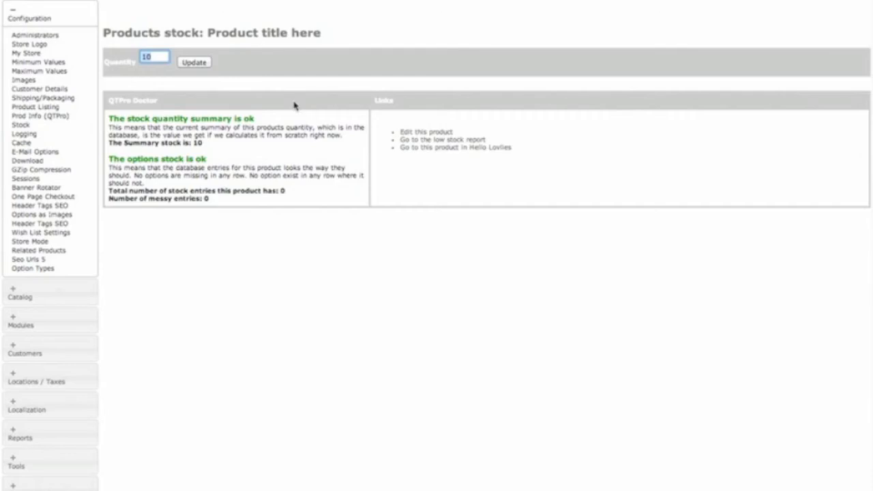
scroll(294, 104, left, 5)
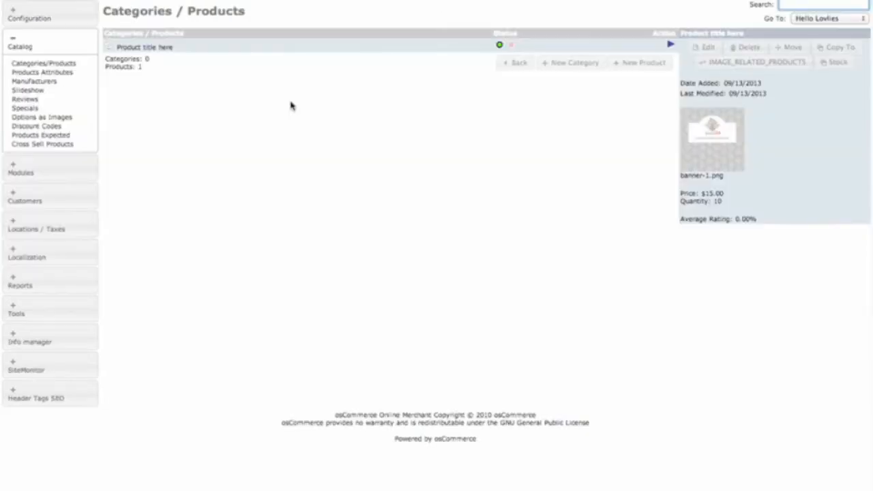